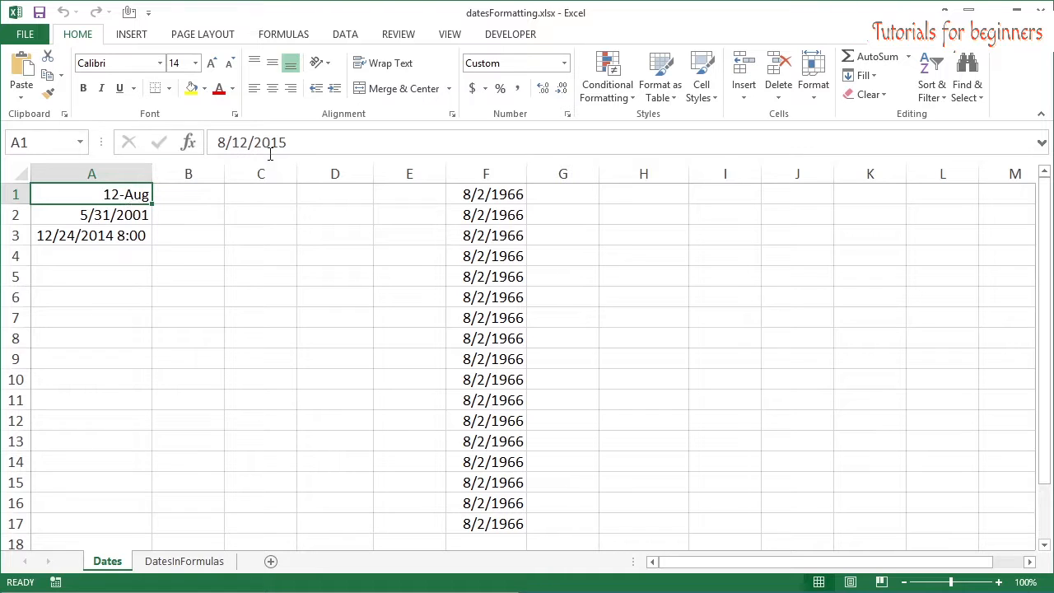
# Step: Apply the Short Date number format to the date and time in cell A3
pyautogui.click(122, 211)
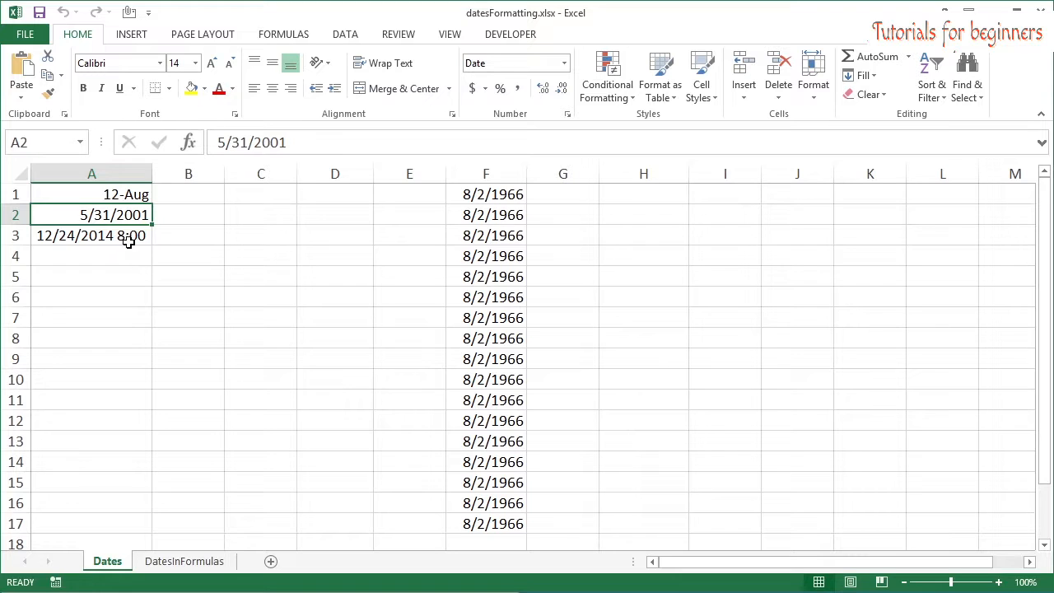
pyautogui.click(127, 239)
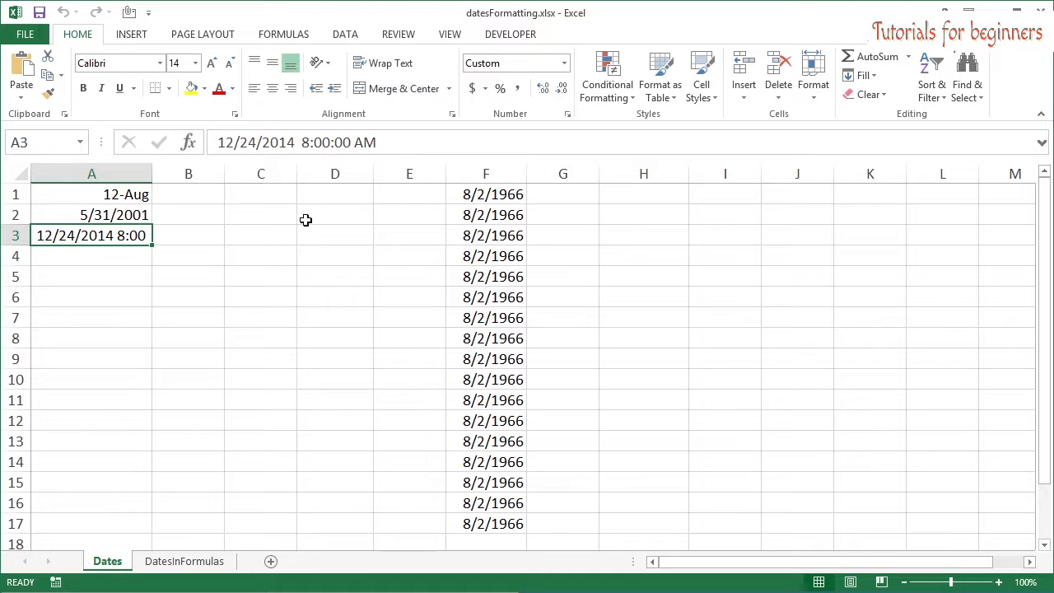
pyautogui.click(564, 64)
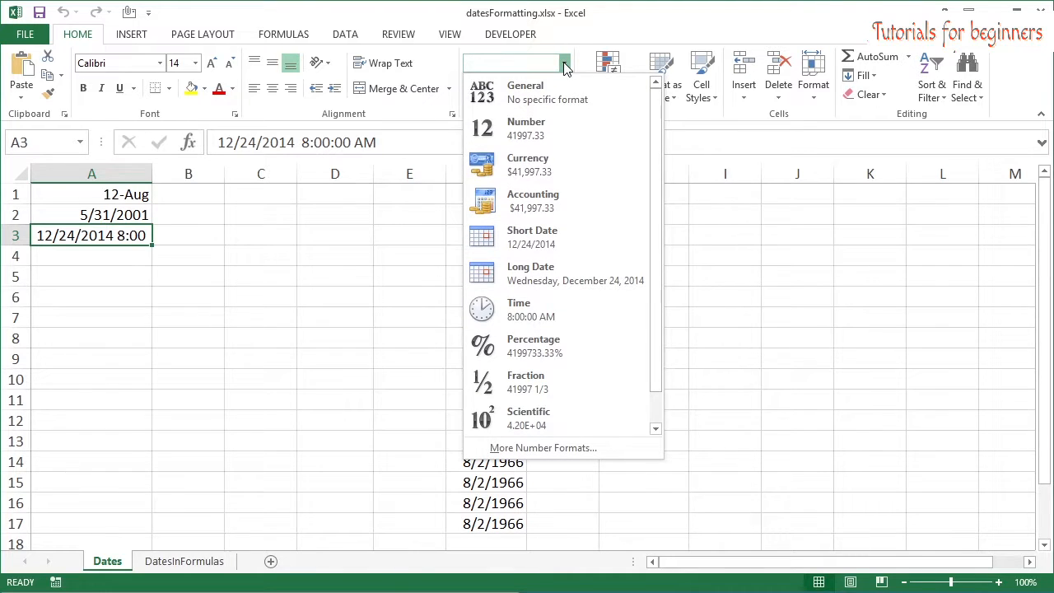
pyautogui.click(556, 250)
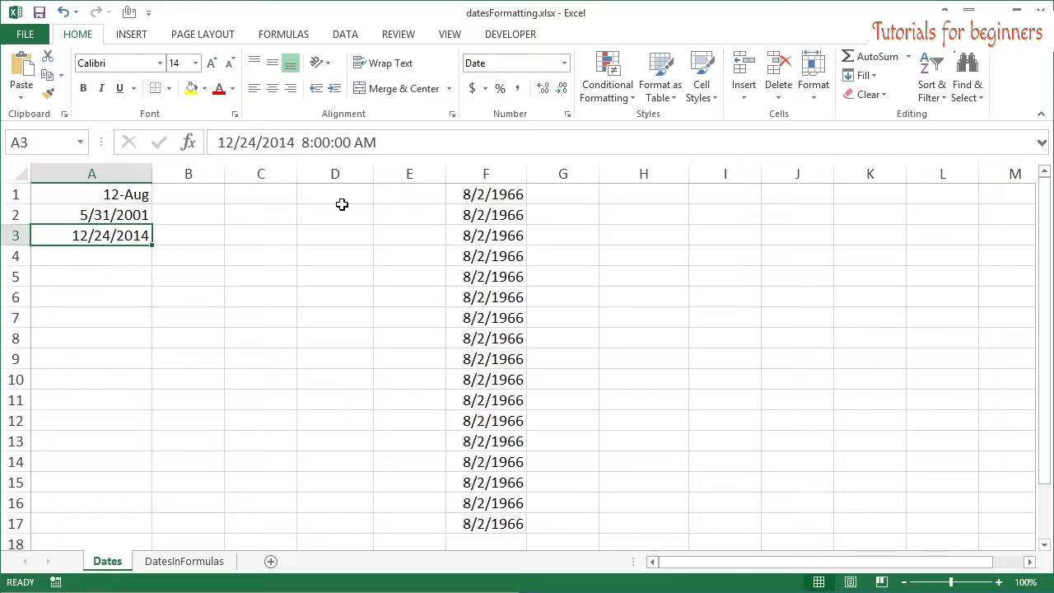
# Step: Switch cell A3 to the Long Date number format and then to the Time format
pyautogui.click(565, 66)
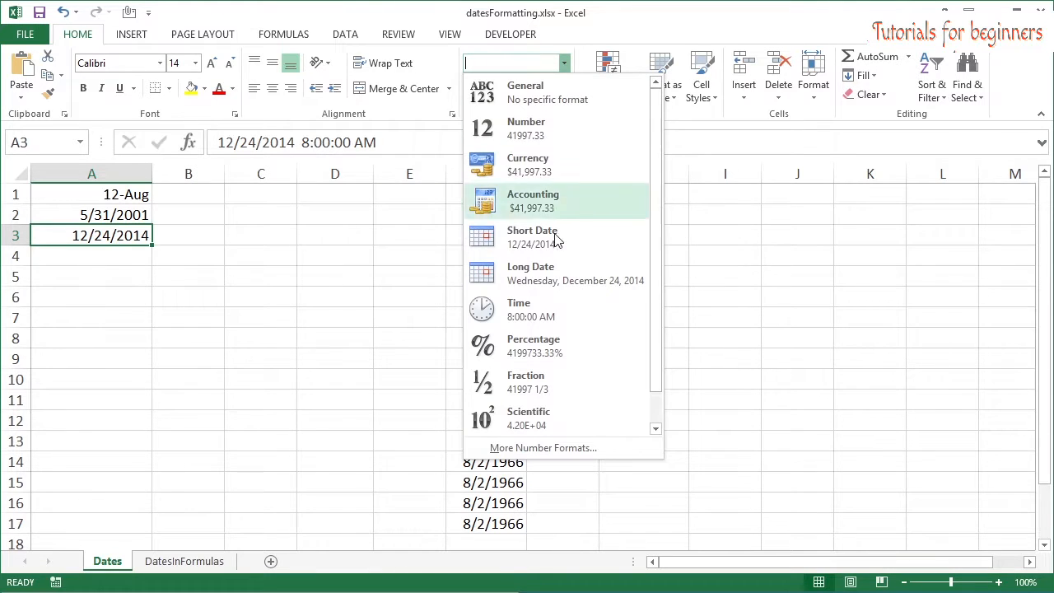
pyautogui.click(560, 285)
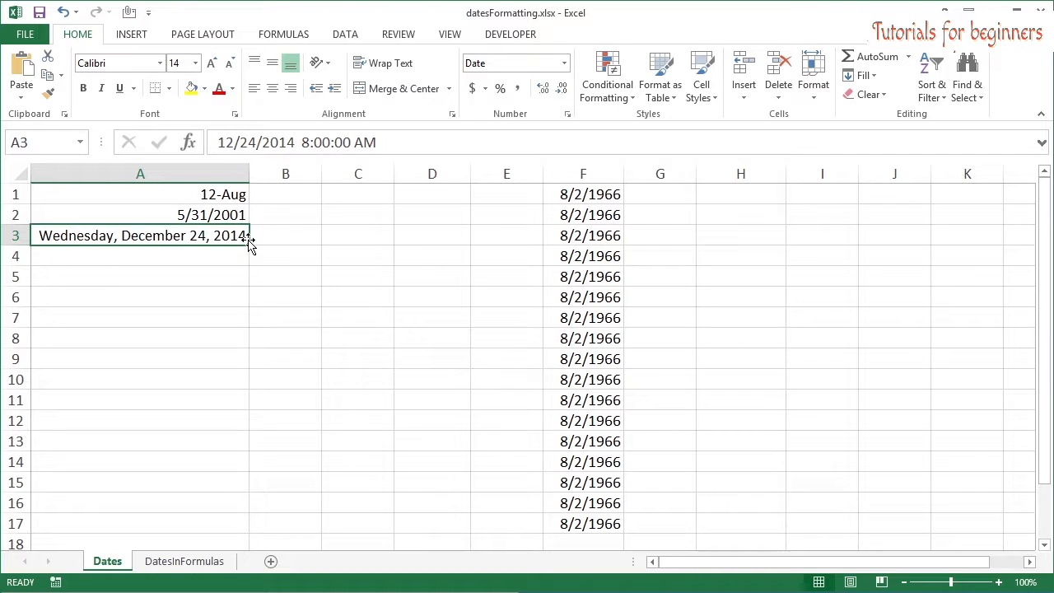
pyautogui.click(564, 66)
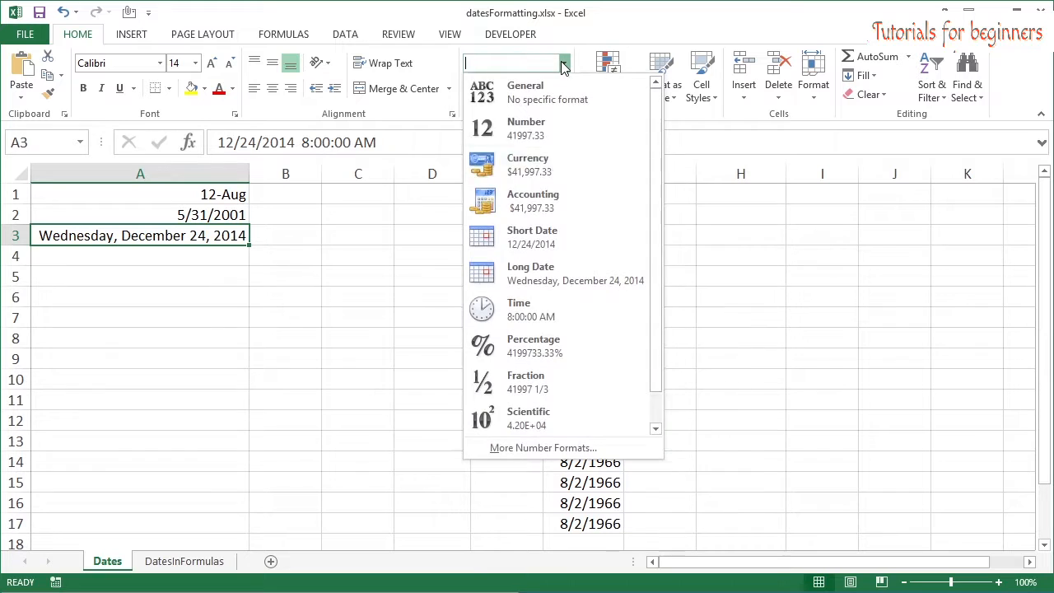
pyautogui.click(552, 313)
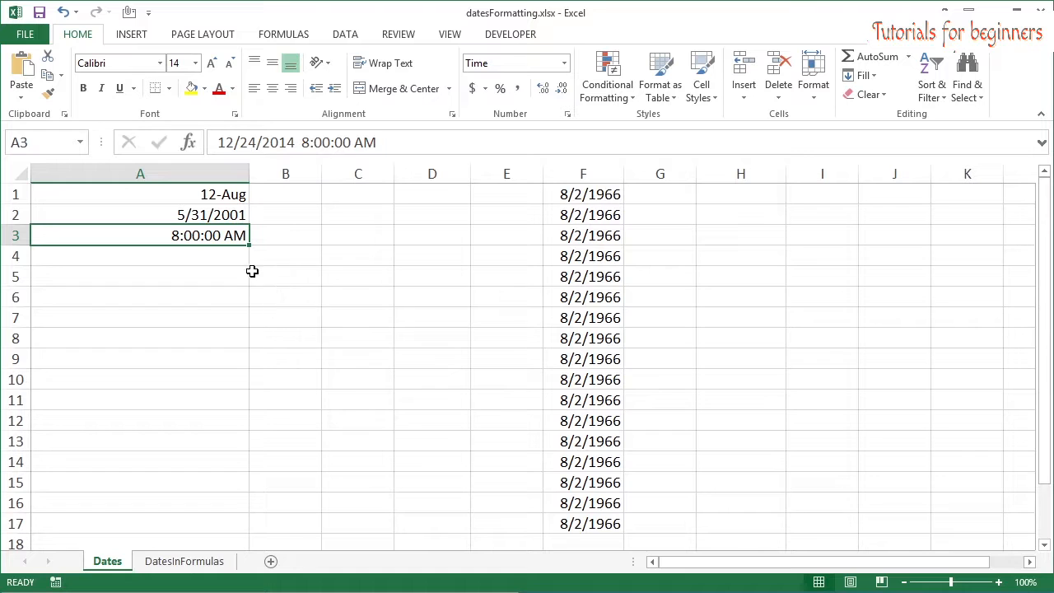
# Step: Apply the Time number format to the date in cell A2
pyautogui.click(212, 215)
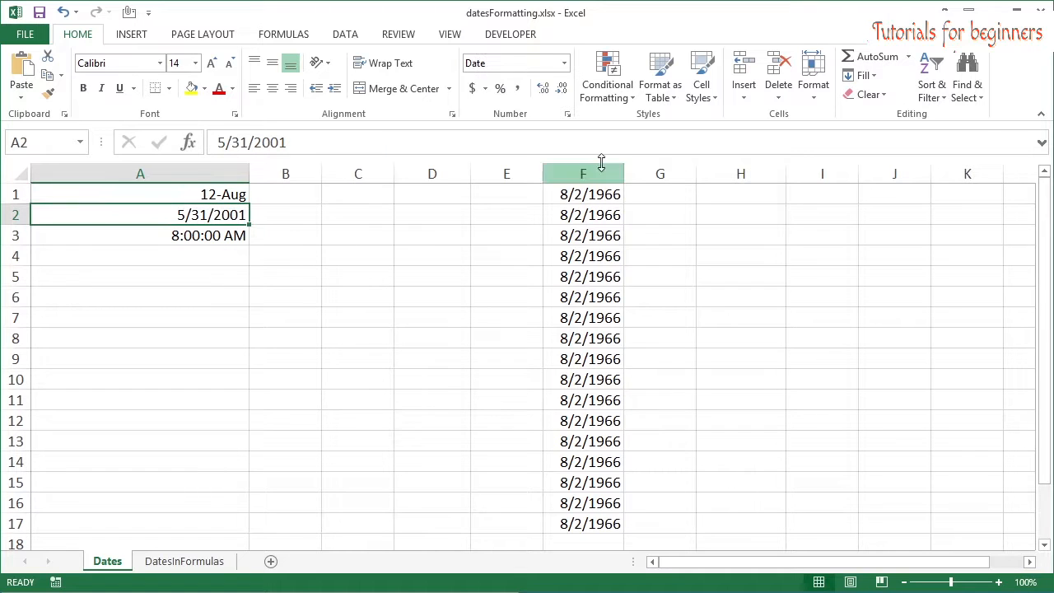
pyautogui.click(565, 64)
pyautogui.click(546, 317)
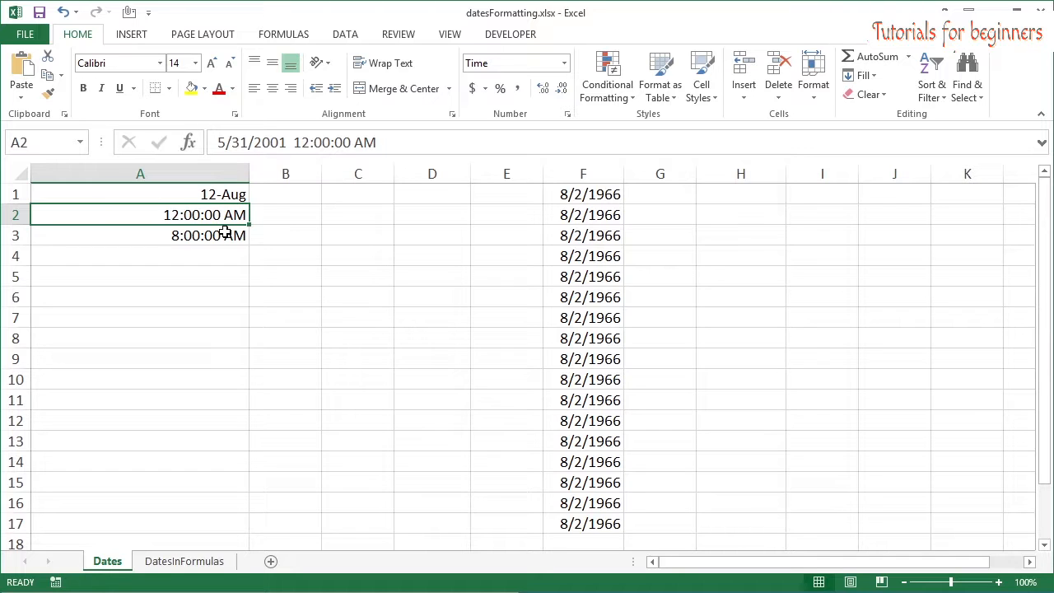
# Step: Open the detailed number formats for cell A2 and preview several Date types, such as 14-Mar, March-12 and March 14, 2012
pyautogui.click(565, 64)
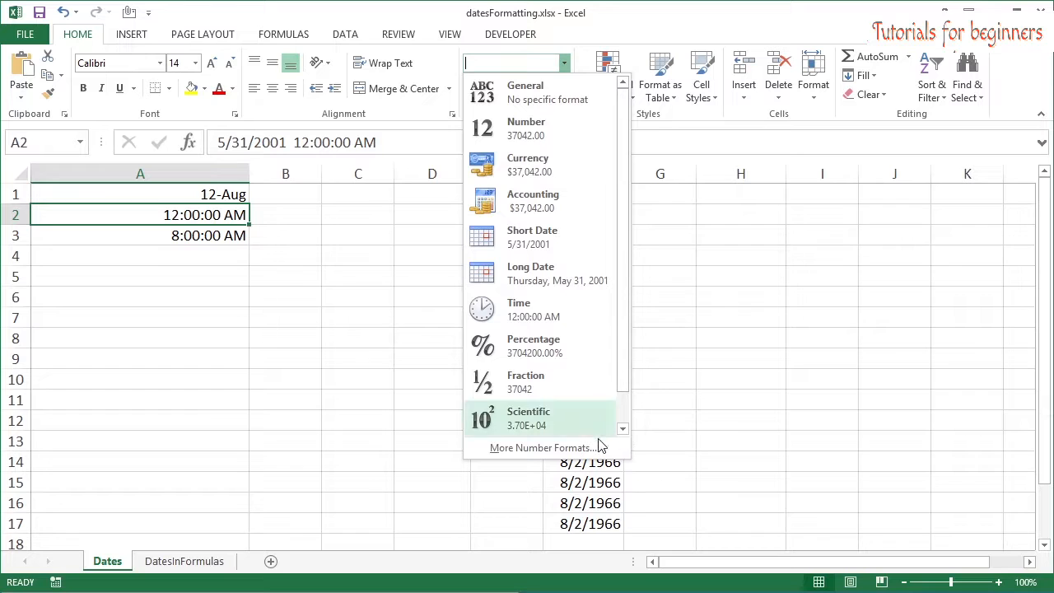
pyautogui.click(540, 448)
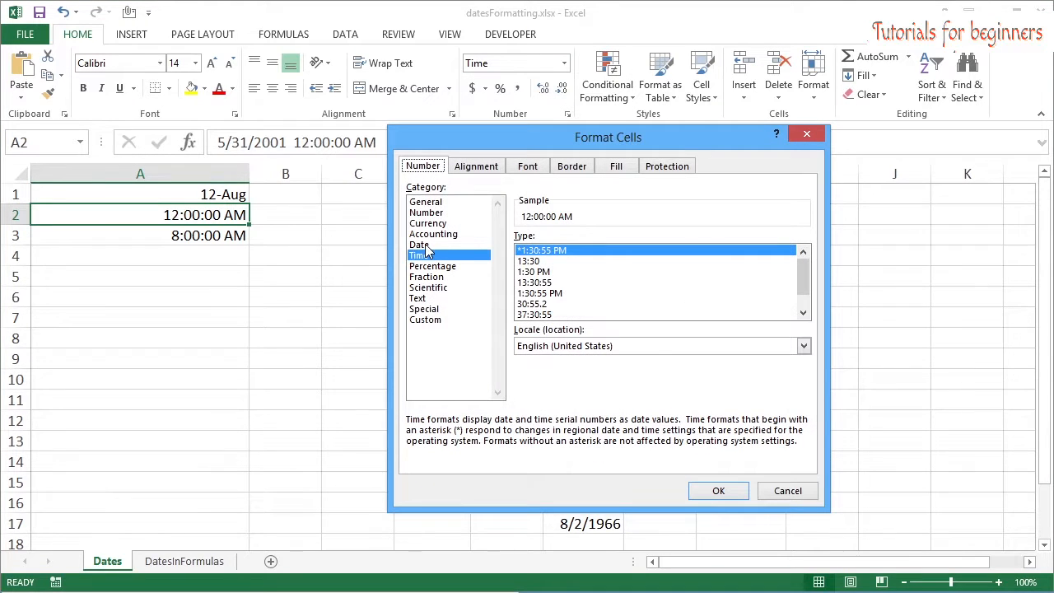
pyautogui.click(426, 247)
pyautogui.click(426, 255)
pyautogui.click(425, 246)
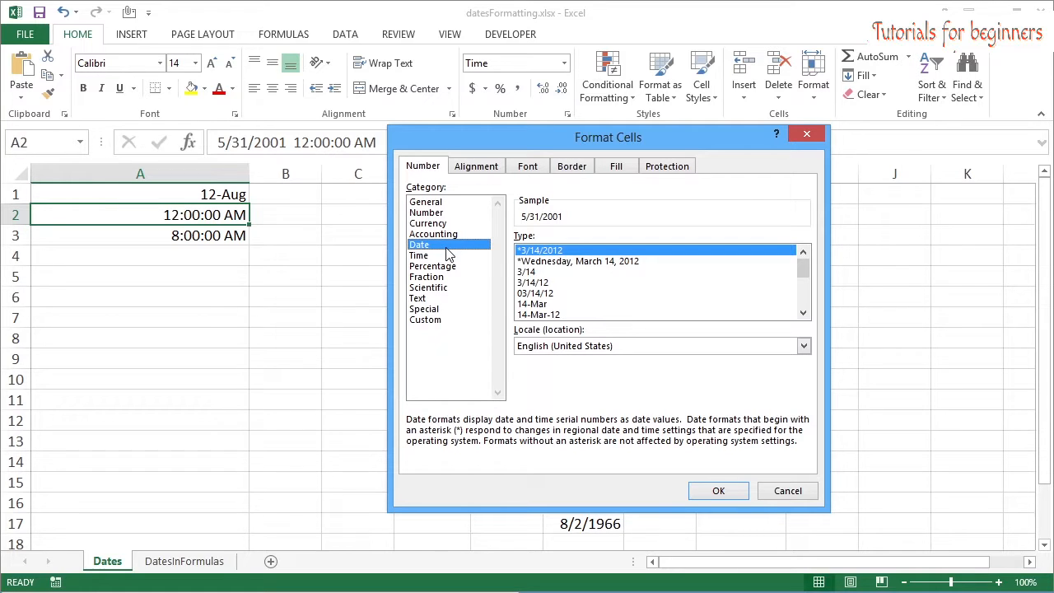
pyautogui.click(529, 272)
pyautogui.click(534, 282)
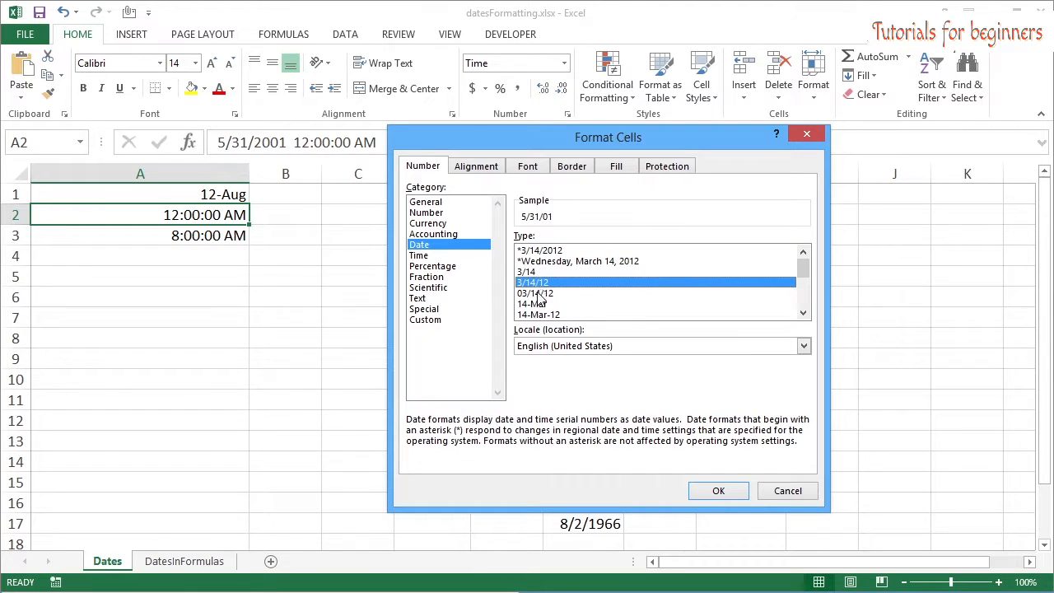
pyautogui.click(537, 304)
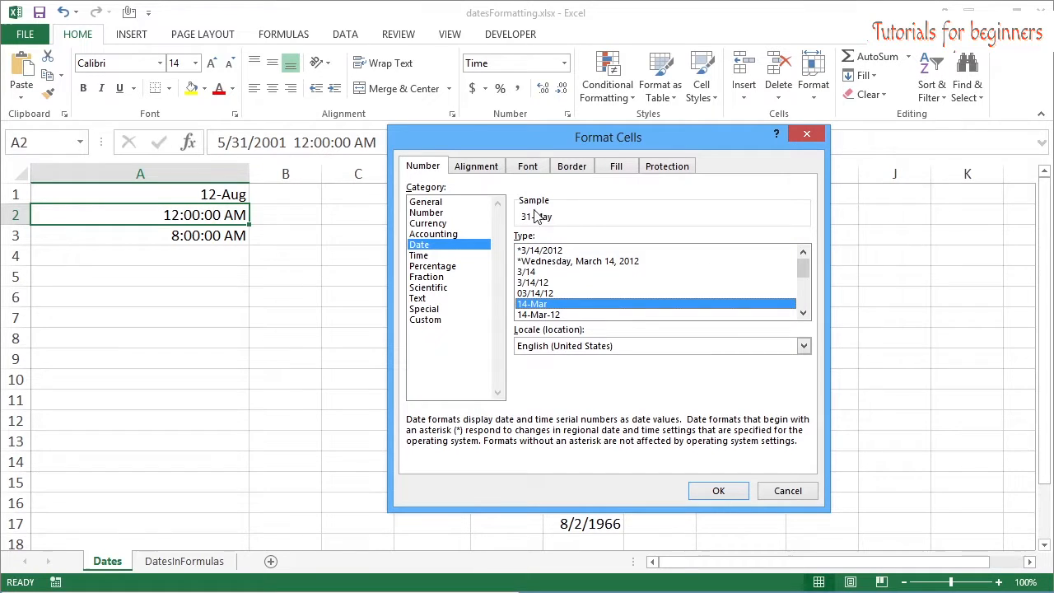
pyautogui.click(563, 314)
pyautogui.moveTo(803, 271); pyautogui.dragTo(805, 285)
pyautogui.click(536, 283)
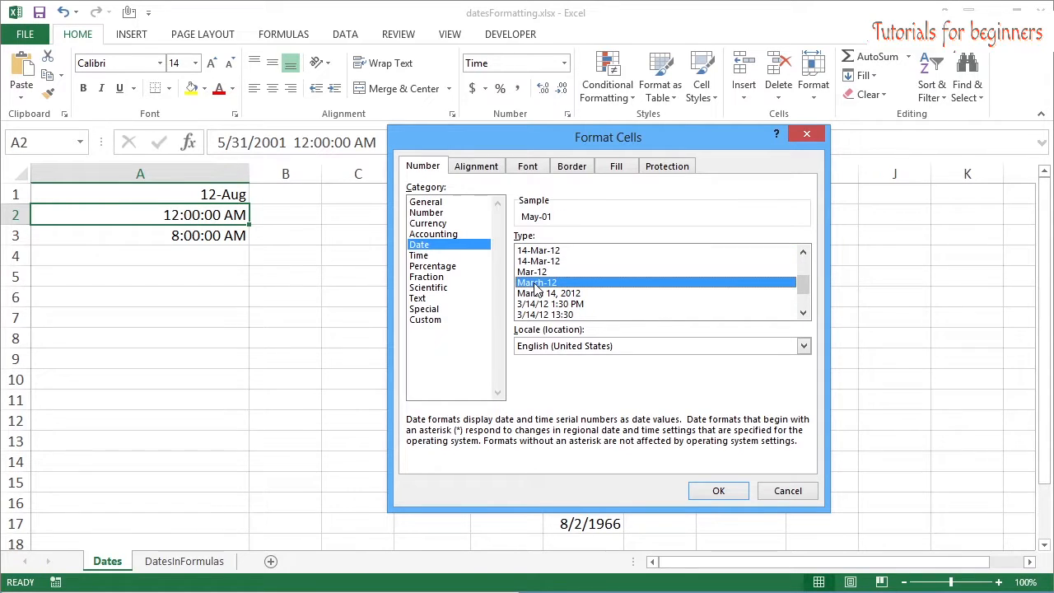
pyautogui.click(573, 294)
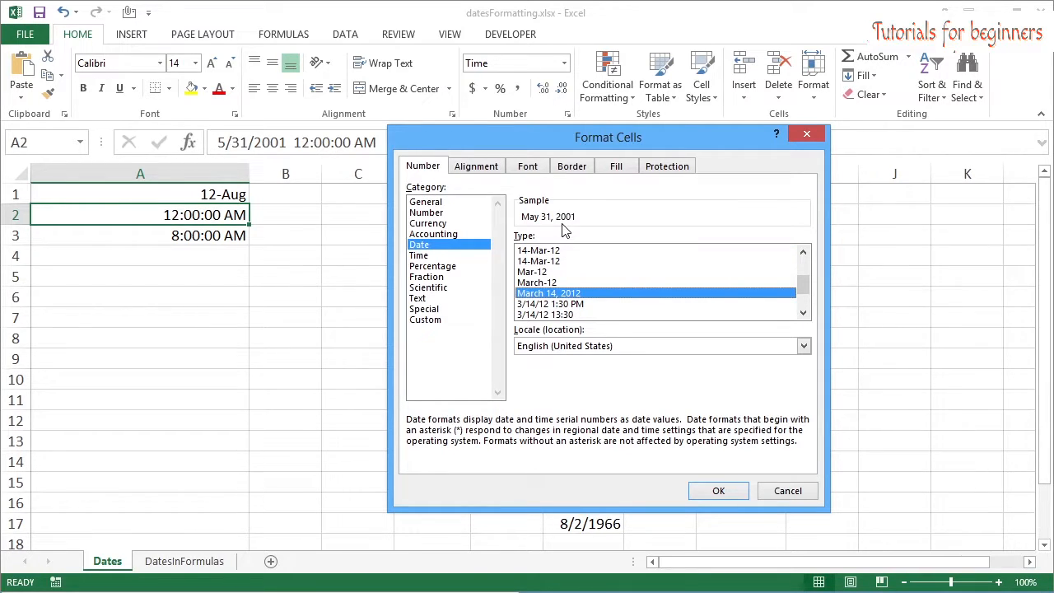
pyautogui.click(535, 305)
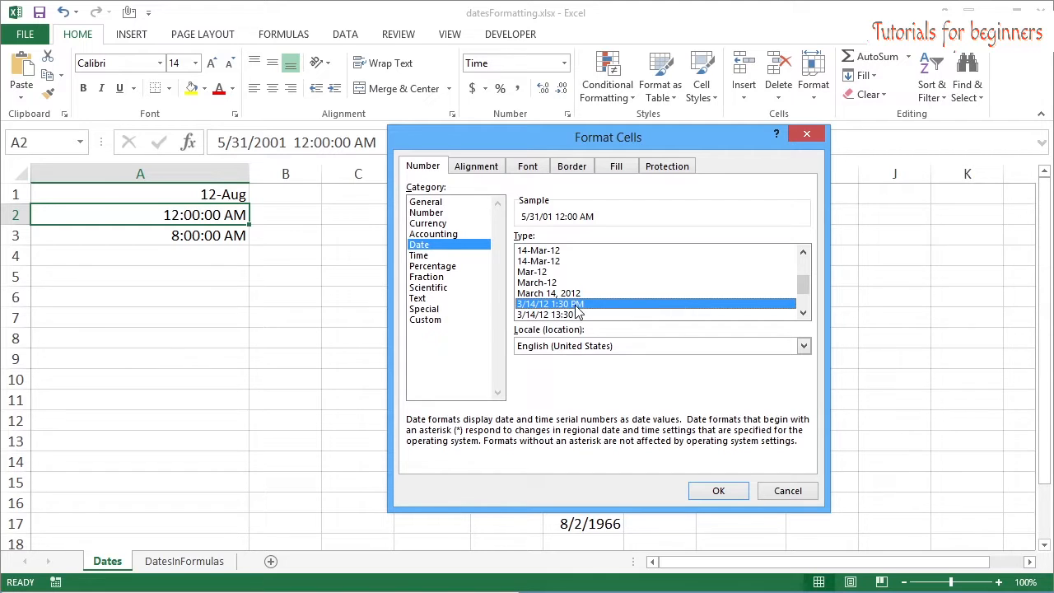
pyautogui.click(803, 313)
pyautogui.click(803, 313)
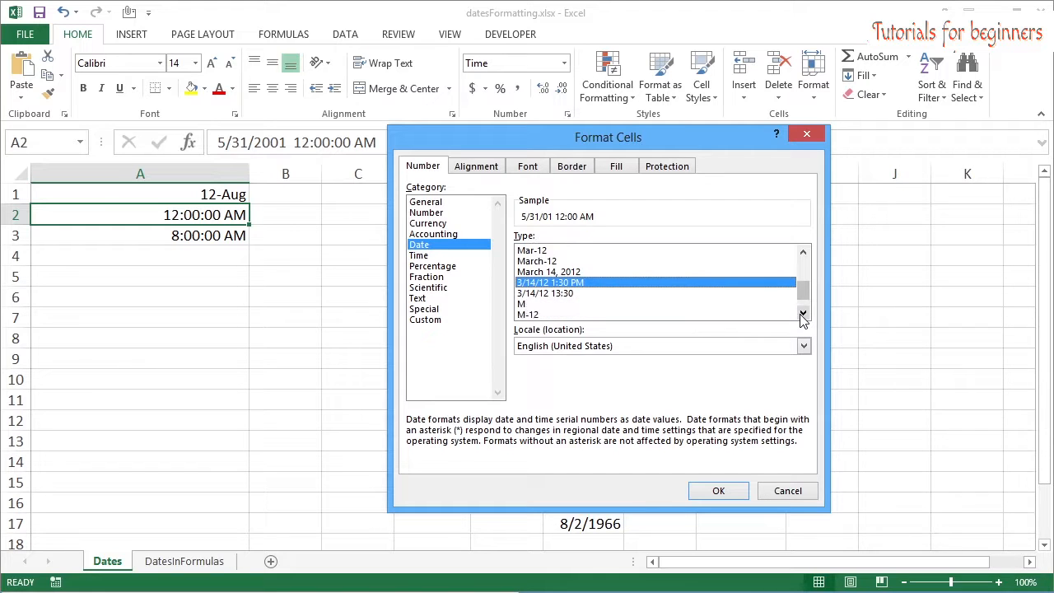
# Step: Format cell A2 with the Time type 3/14/12 1:30 PM, which combines date and time
pyautogui.click(420, 256)
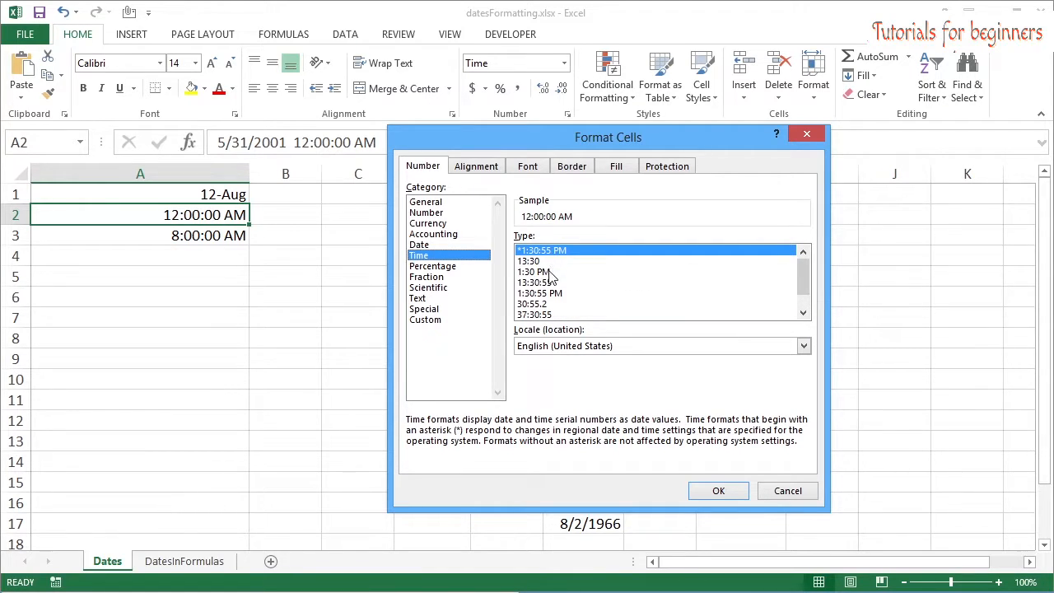
pyautogui.moveTo(550, 273); pyautogui.dragTo(550, 295)
pyautogui.click(551, 307)
pyautogui.moveTo(803, 284); pyautogui.dragTo(803, 295)
pyautogui.click(566, 314)
pyautogui.click(565, 308)
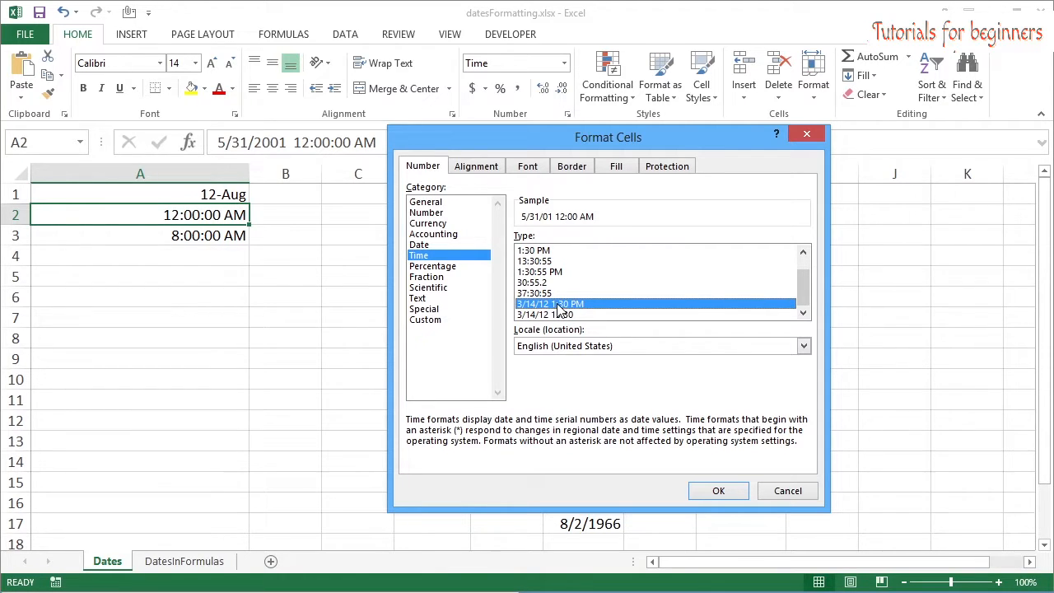
pyautogui.click(718, 491)
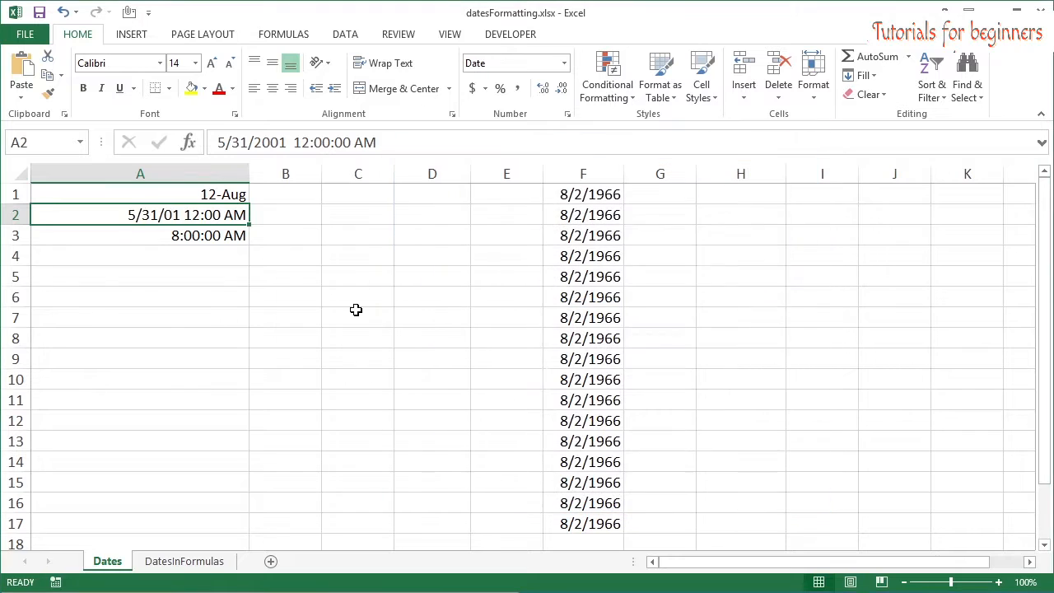
# Step: Format cell A3 with the Time type 3/14/12 1:30 PM
pyautogui.click(200, 234)
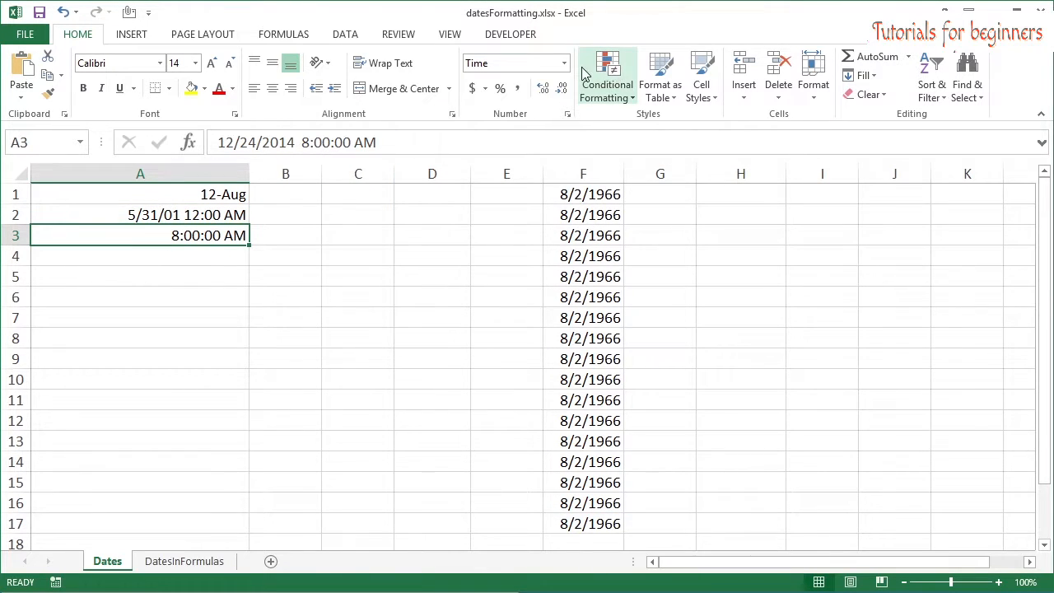
pyautogui.click(568, 114)
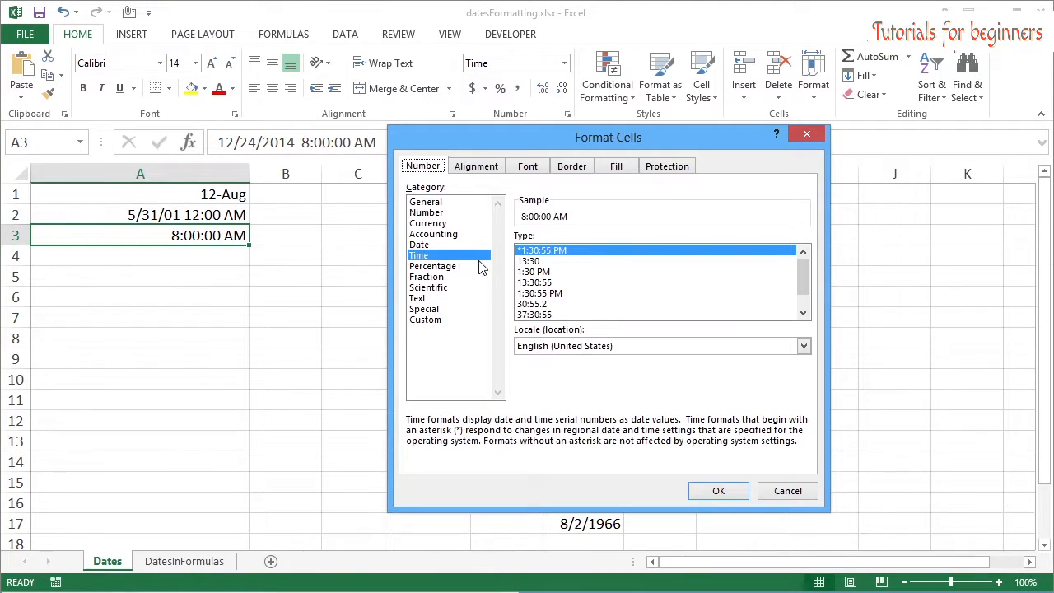
pyautogui.scroll(-1, 810, 284)
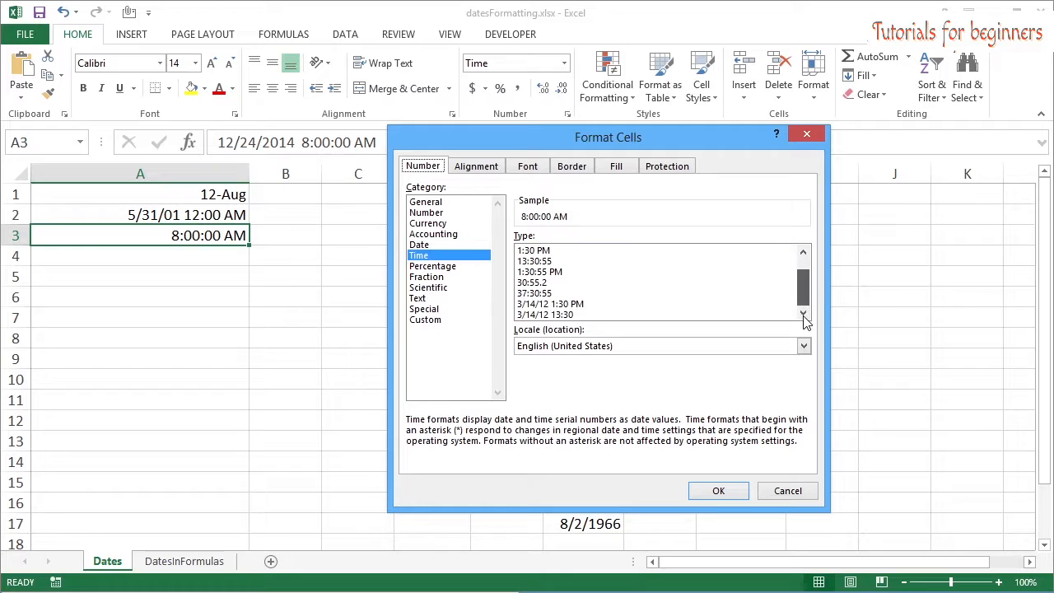
pyautogui.click(573, 304)
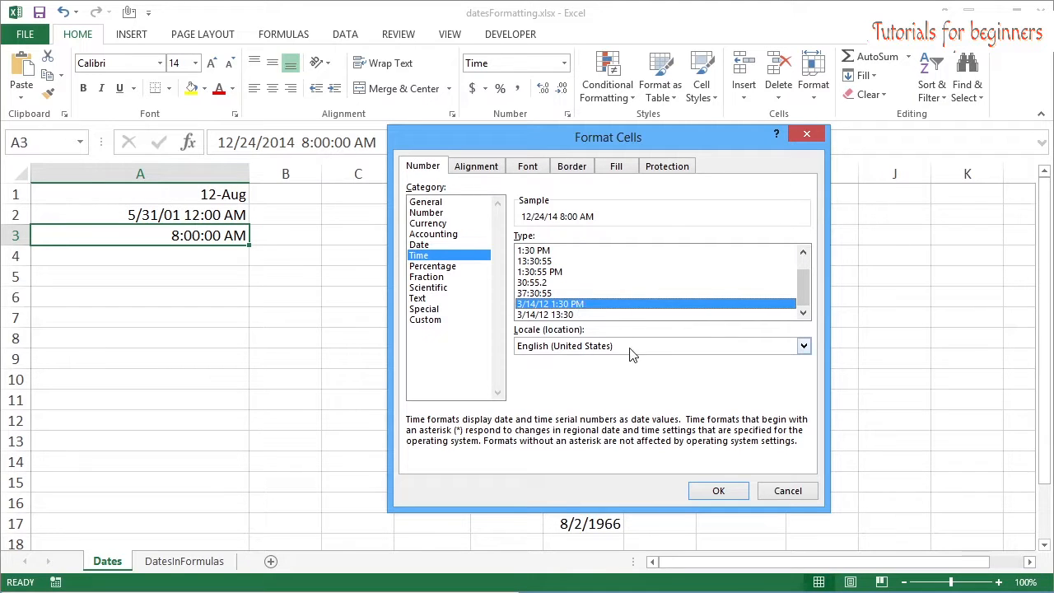
pyautogui.click(719, 492)
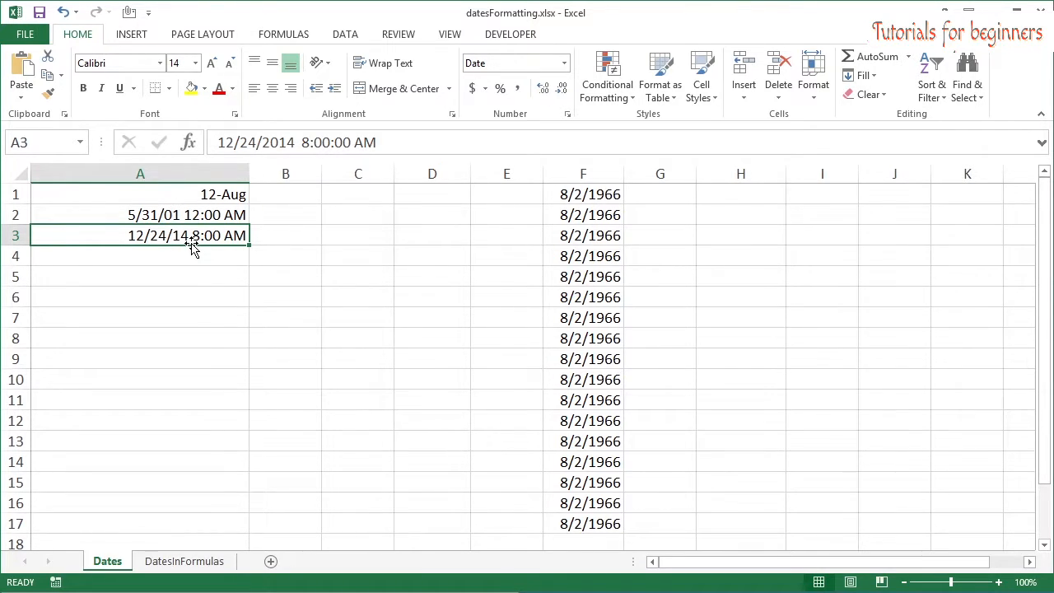
# Step: Replace the number format code of cell A3 with the custom date code mm/dd/yyyy
pyautogui.click(567, 114)
pyautogui.moveTo(806, 287)
pyautogui.mouseDown()
pyautogui.moveTo(803, 314)
pyautogui.moveTo(804, 282)
pyautogui.mouseUp()
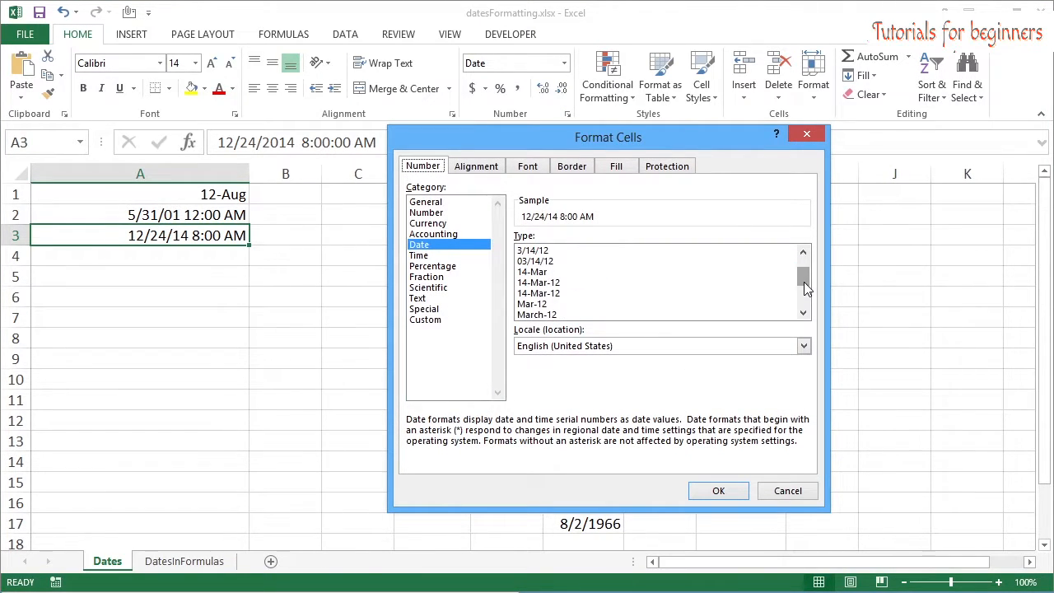
pyautogui.click(427, 321)
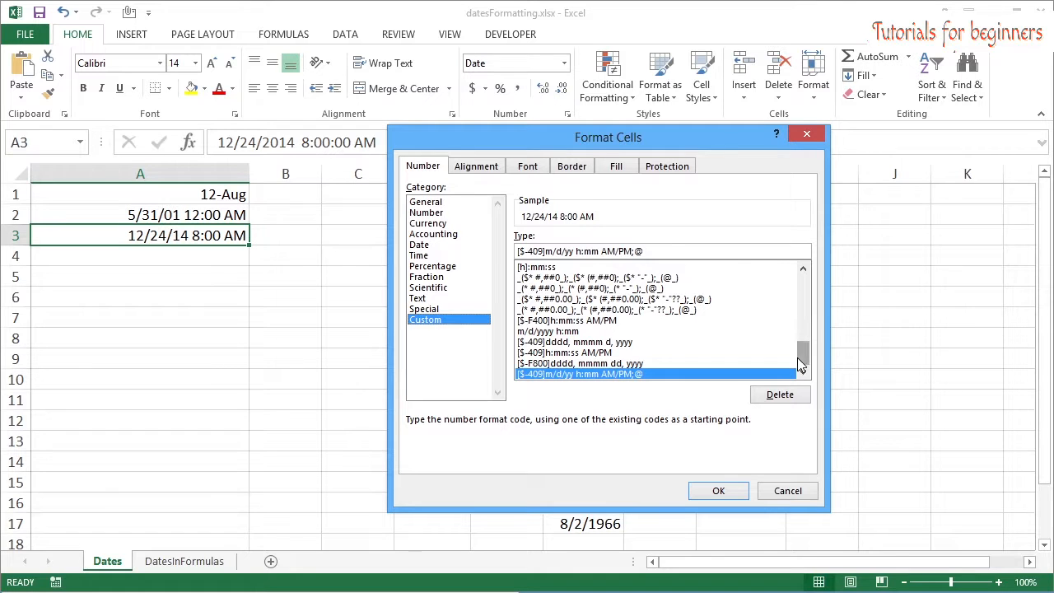
pyautogui.moveTo(807, 353); pyautogui.dragTo(804, 287)
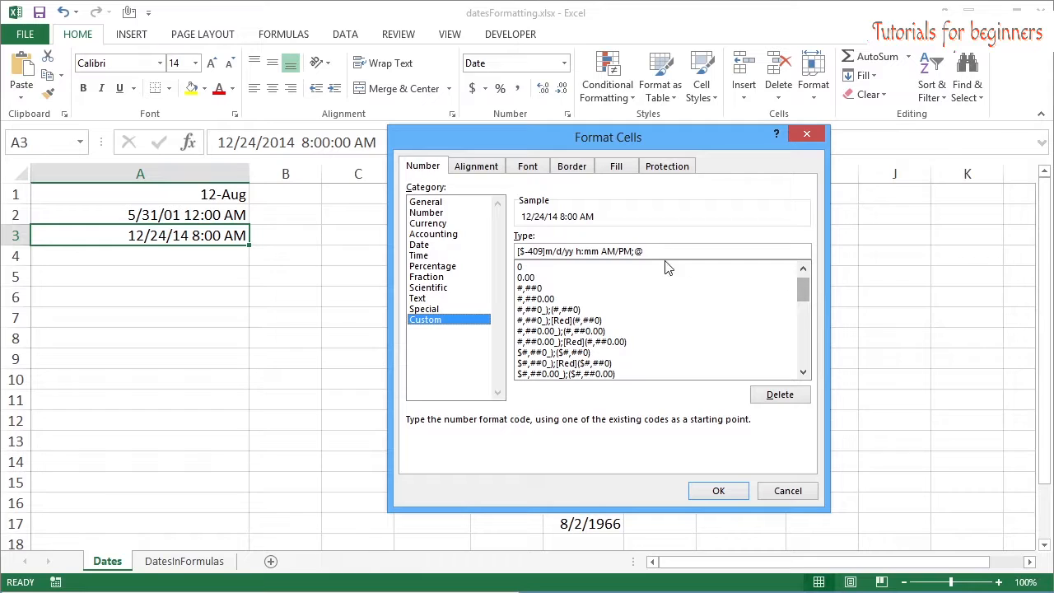
pyautogui.moveTo(664, 251); pyautogui.dragTo(492, 251)
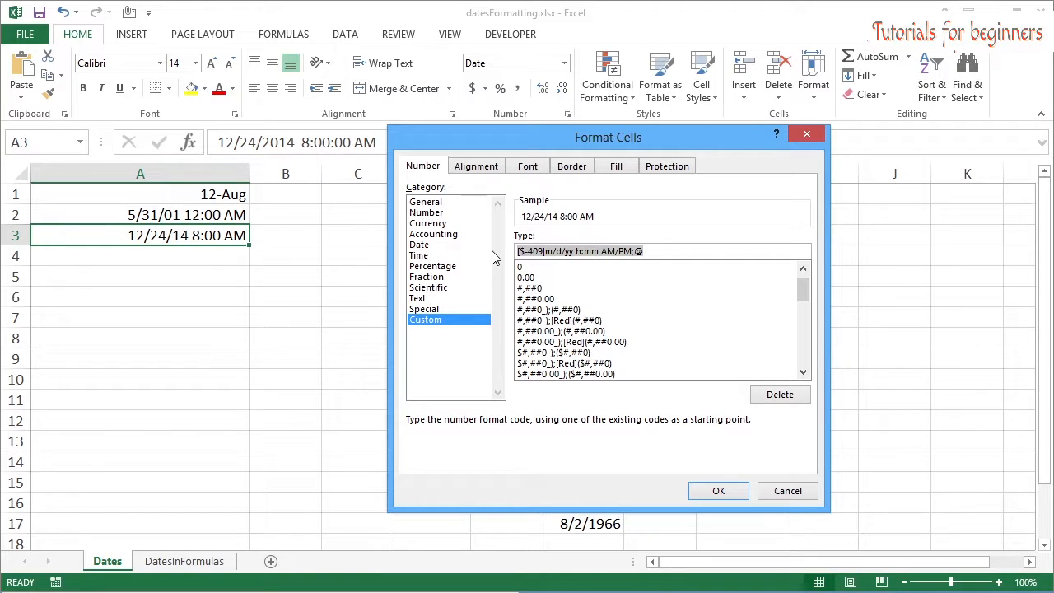
pyautogui.press('BackSpace')
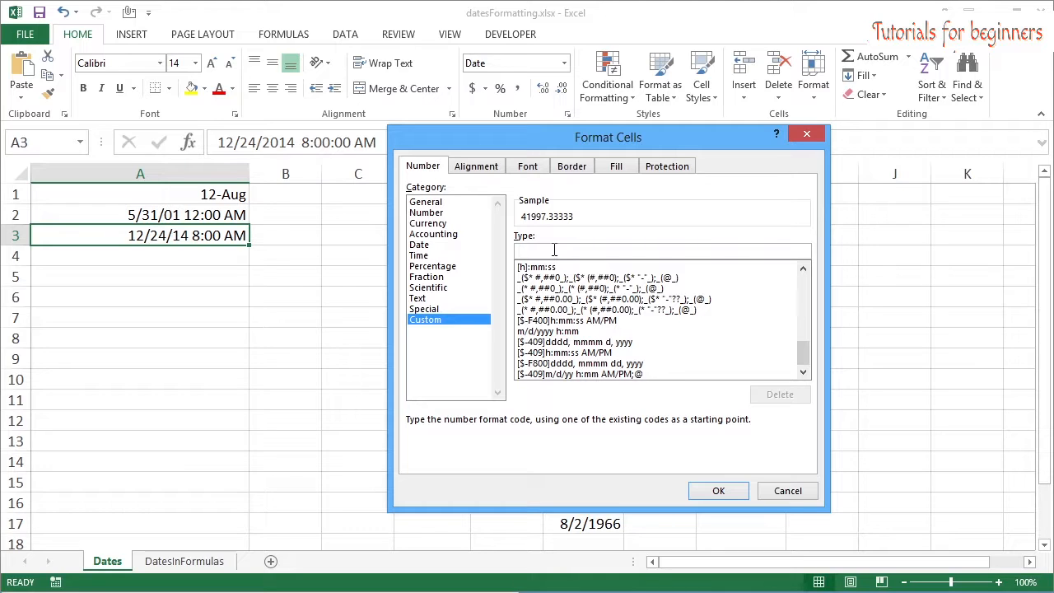
pyautogui.write('m')
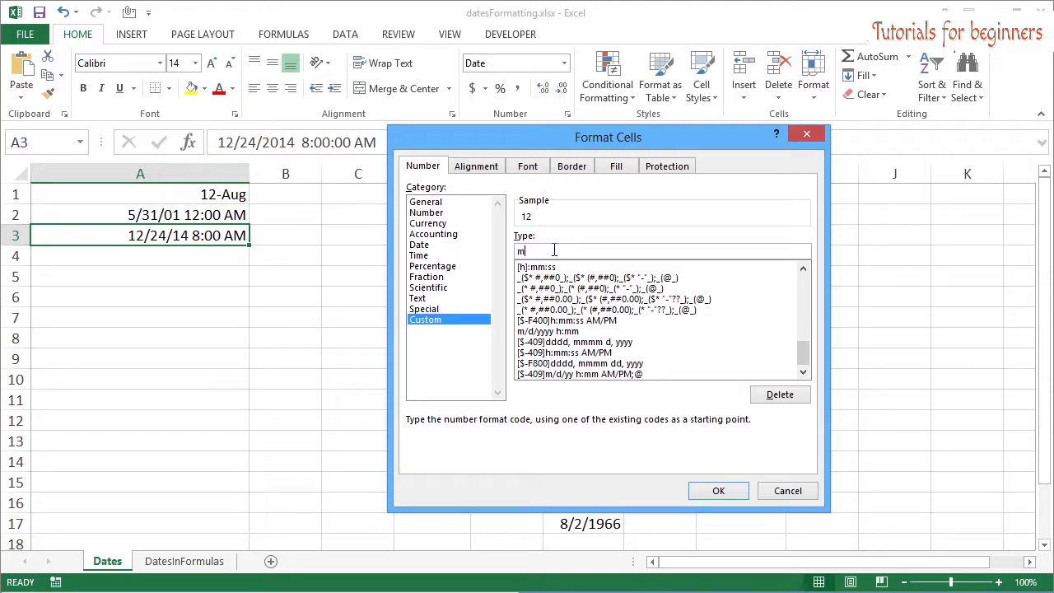
pyautogui.write('m')
pyautogui.write('dd')
pyautogui.write('/y')
pyautogui.write('yy')
pyautogui.write('y')
# Step: Extend cell A3's custom format code with the time part hh:mm am/pm and apply the format
pyautogui.write('h')
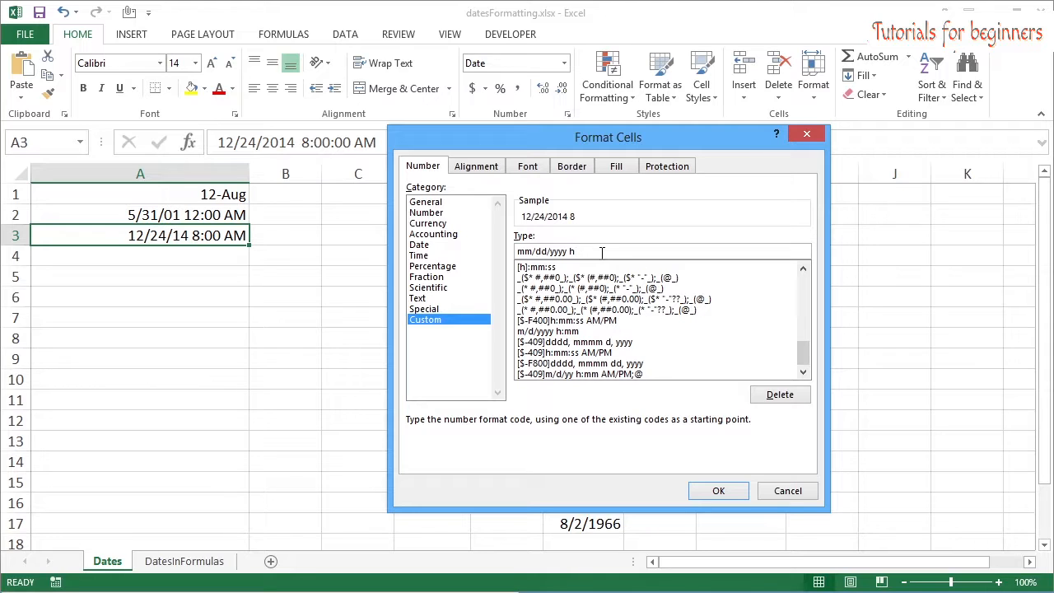
pyautogui.write('h')
pyautogui.write(':mm')
pyautogui.write(':ss')
pyautogui.press('BackSpace')
pyautogui.press('BackSpace')
pyautogui.press('BackSpace')
pyautogui.write('am/pm')
pyautogui.click(718, 491)
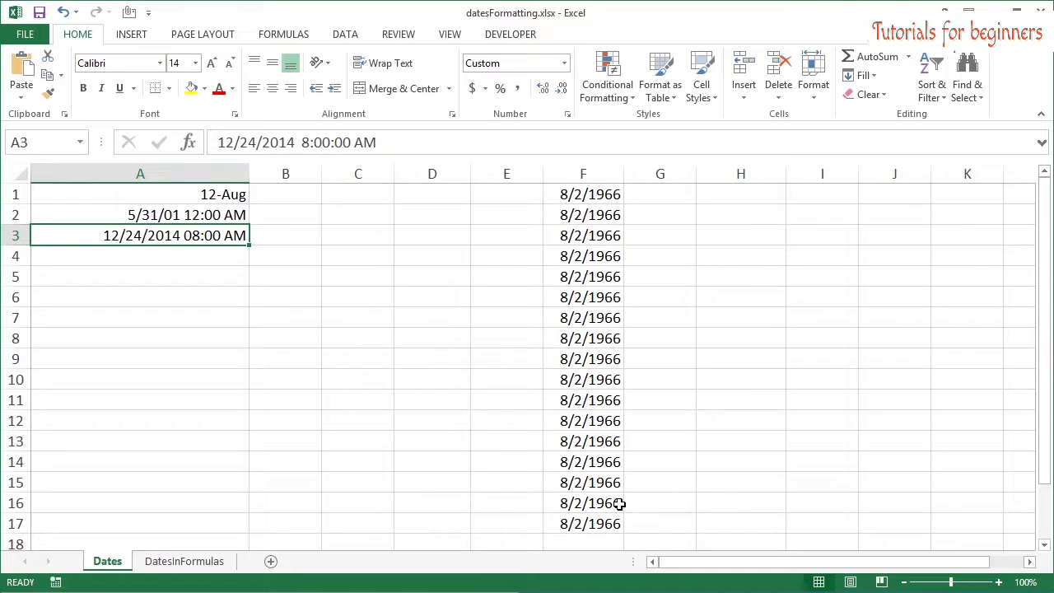
# Step: Apply the custom number format code d to cell F2 to show only the day number
pyautogui.click(594, 215)
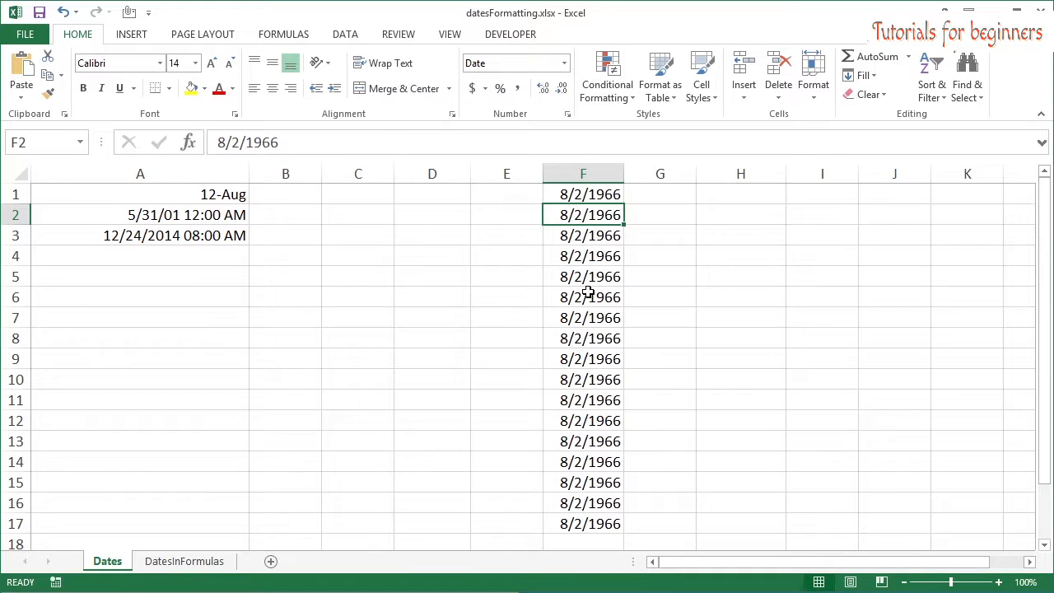
pyautogui.click(568, 114)
pyautogui.click(444, 323)
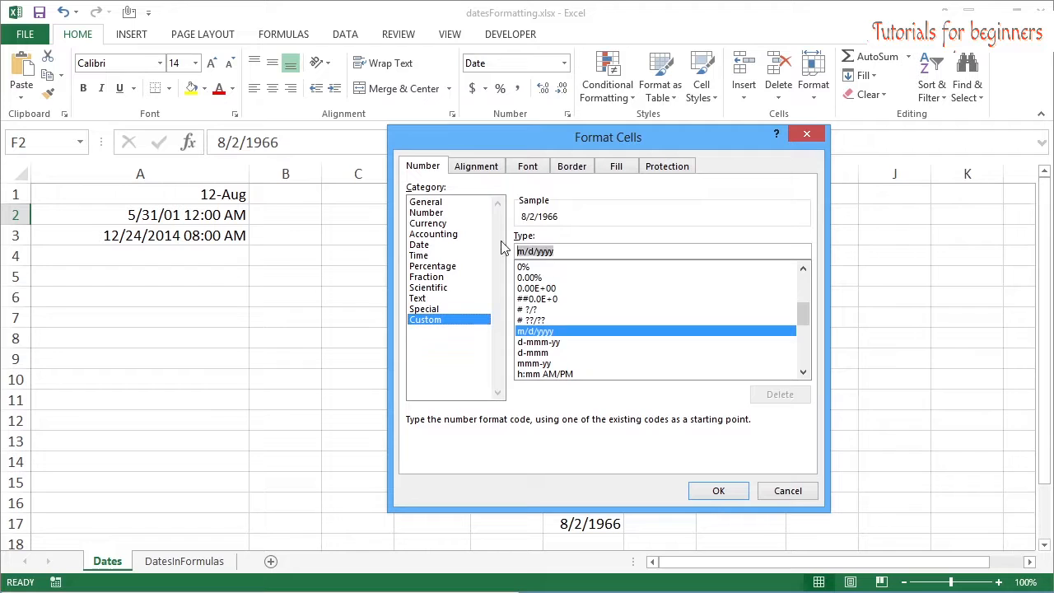
pyautogui.write('d')
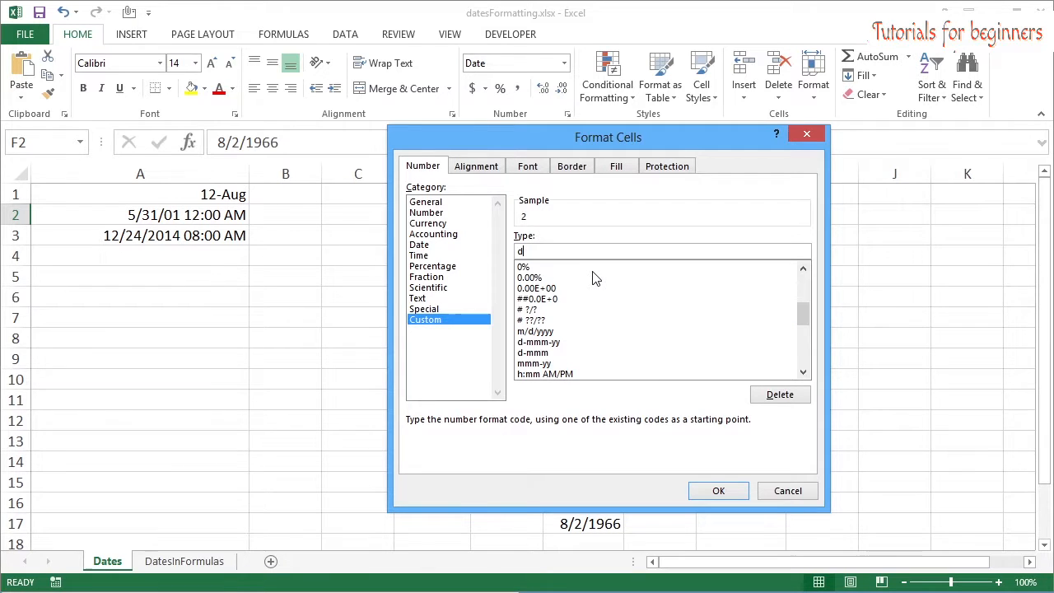
pyautogui.click(714, 491)
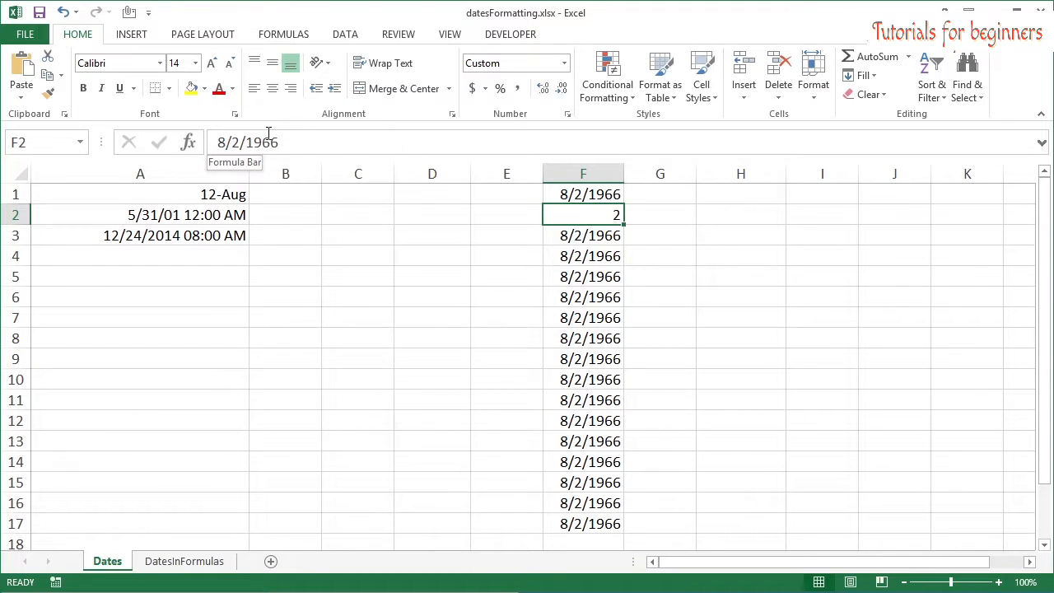
# Step: Apply the custom number format code dd to cell F3 for a two-digit day
pyautogui.click(606, 235)
pyautogui.click(566, 113)
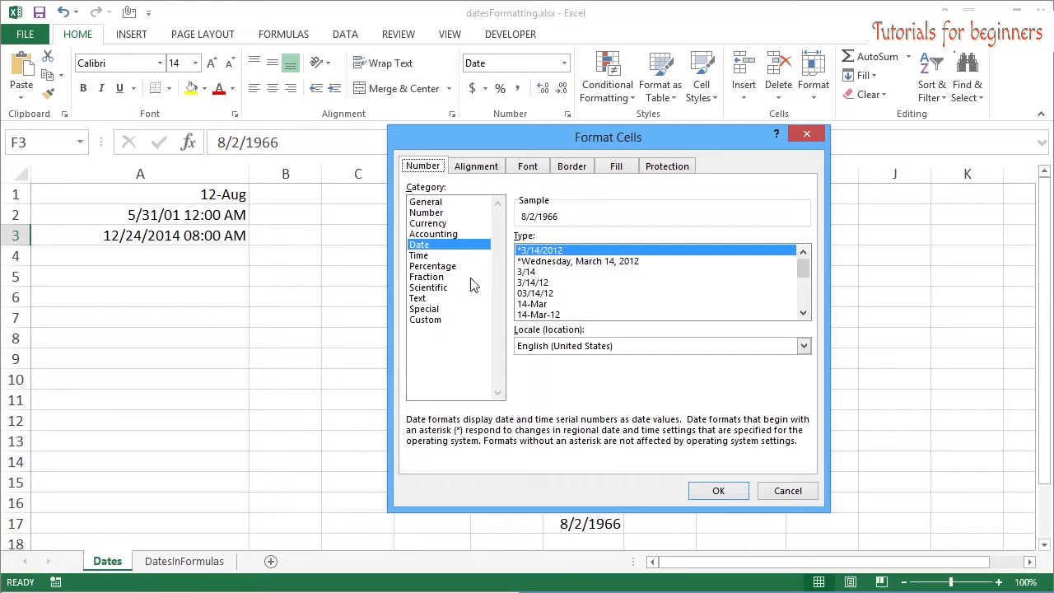
pyautogui.click(428, 320)
pyautogui.moveTo(571, 251); pyautogui.dragTo(321, 228)
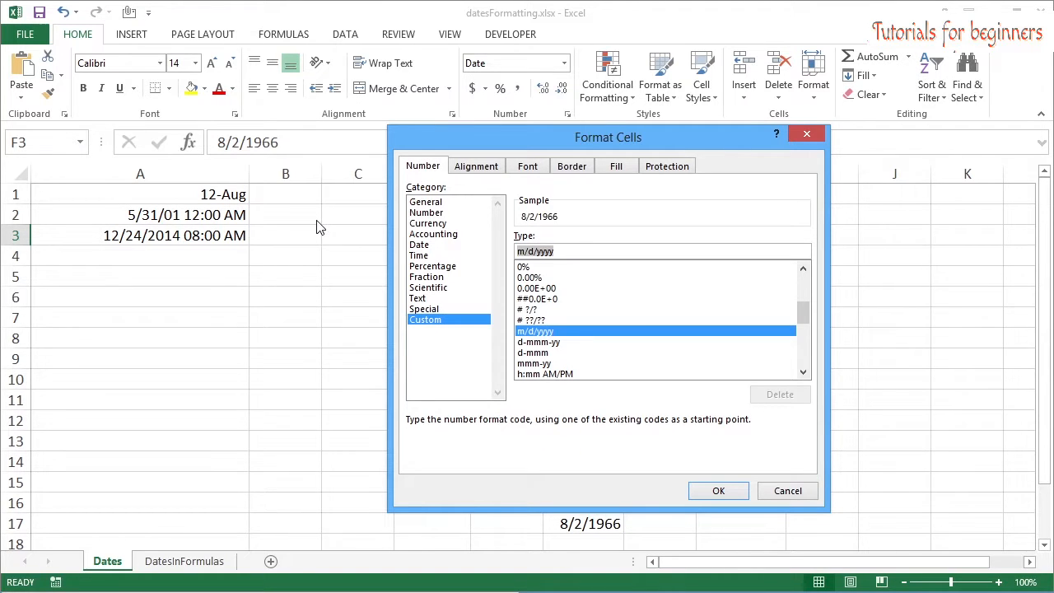
pyautogui.write('dd')
pyautogui.click(732, 489)
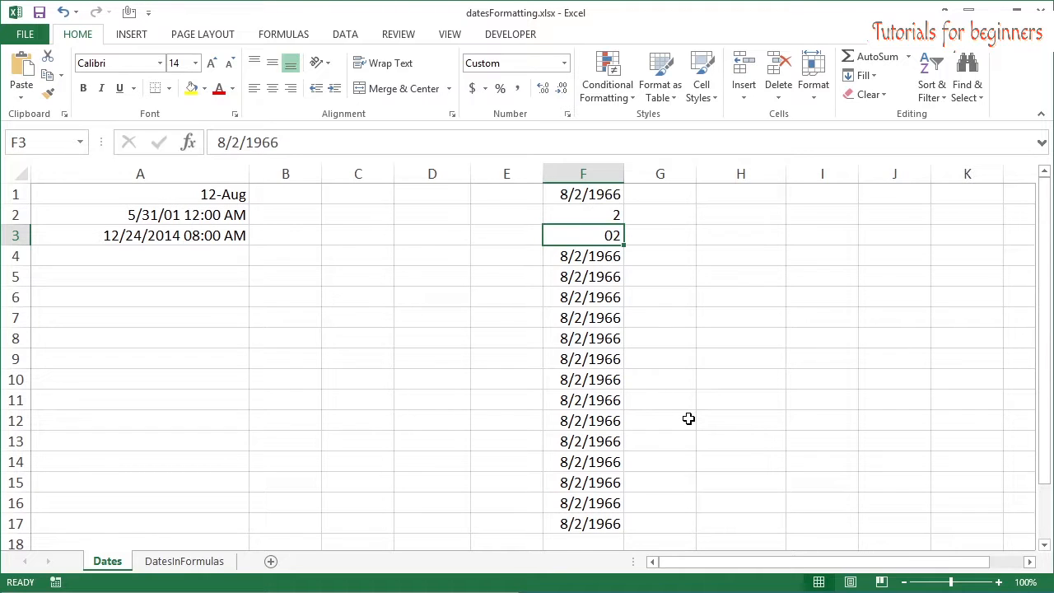
# Step: Apply the custom number format code ddd to cell F4 for the abbreviated weekday name
pyautogui.click(595, 257)
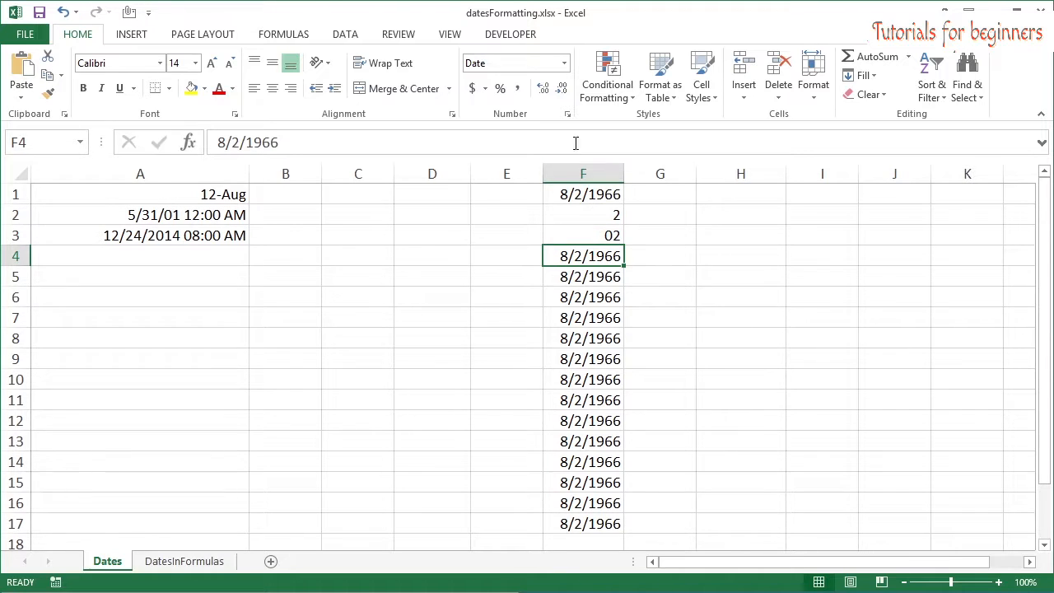
pyautogui.click(567, 114)
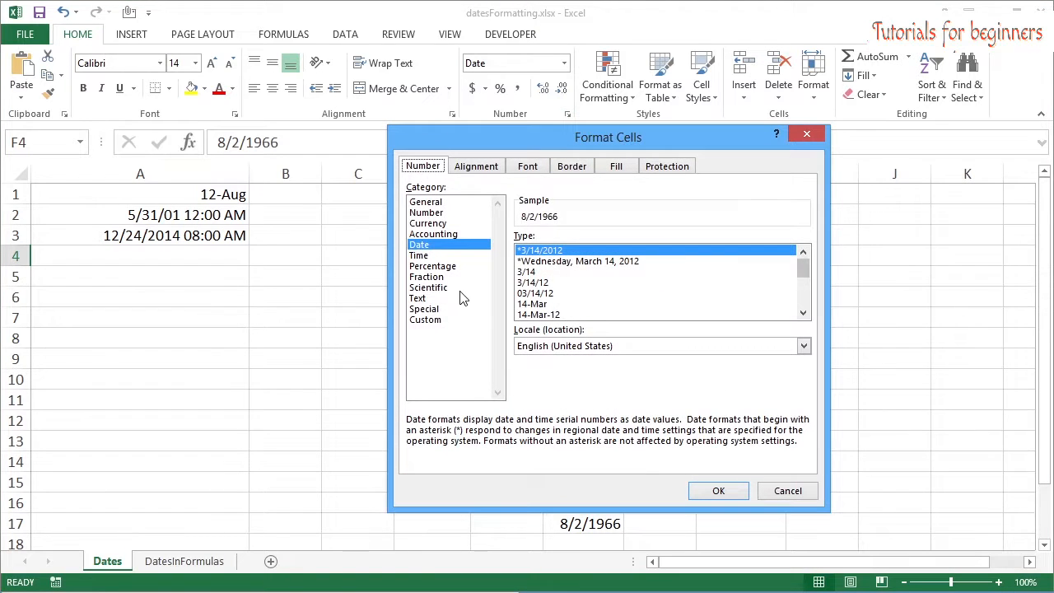
pyautogui.click(429, 320)
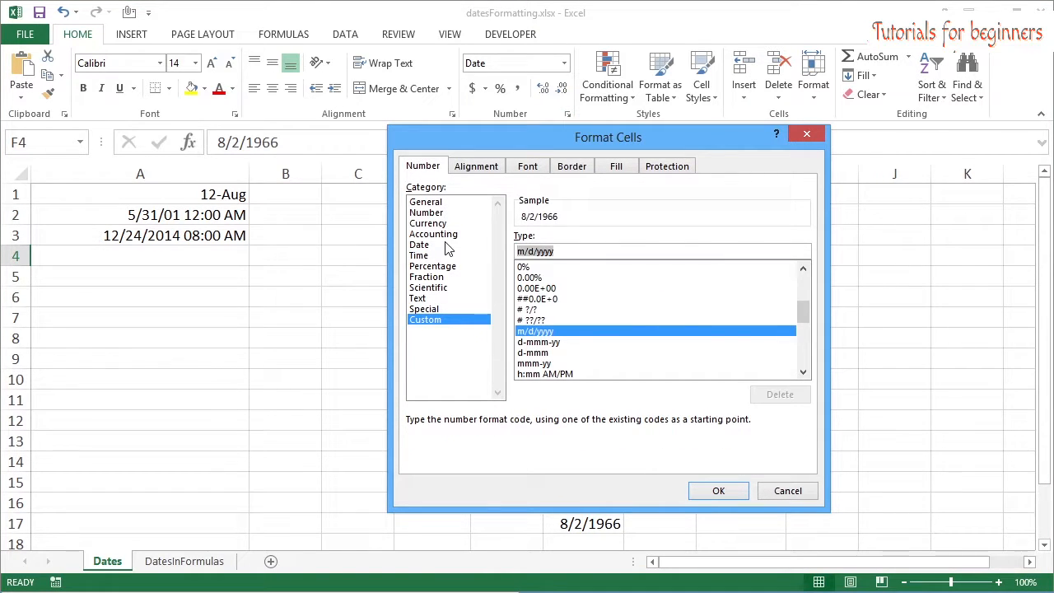
pyautogui.write('ddd')
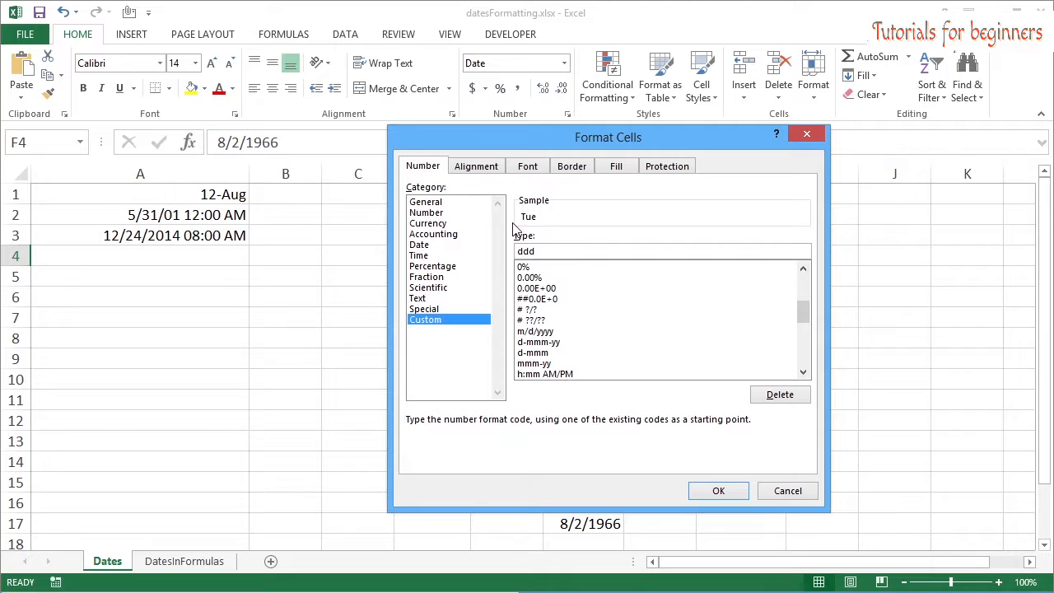
pyautogui.click(725, 492)
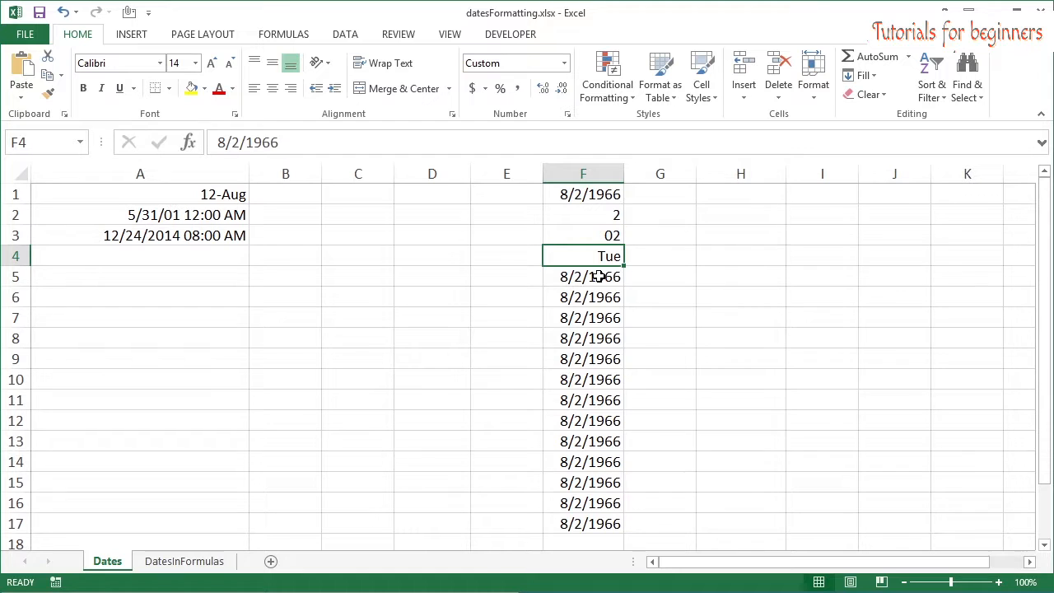
# Step: Apply the custom number format code dddd to cell F5 for the full weekday name
pyautogui.click(600, 277)
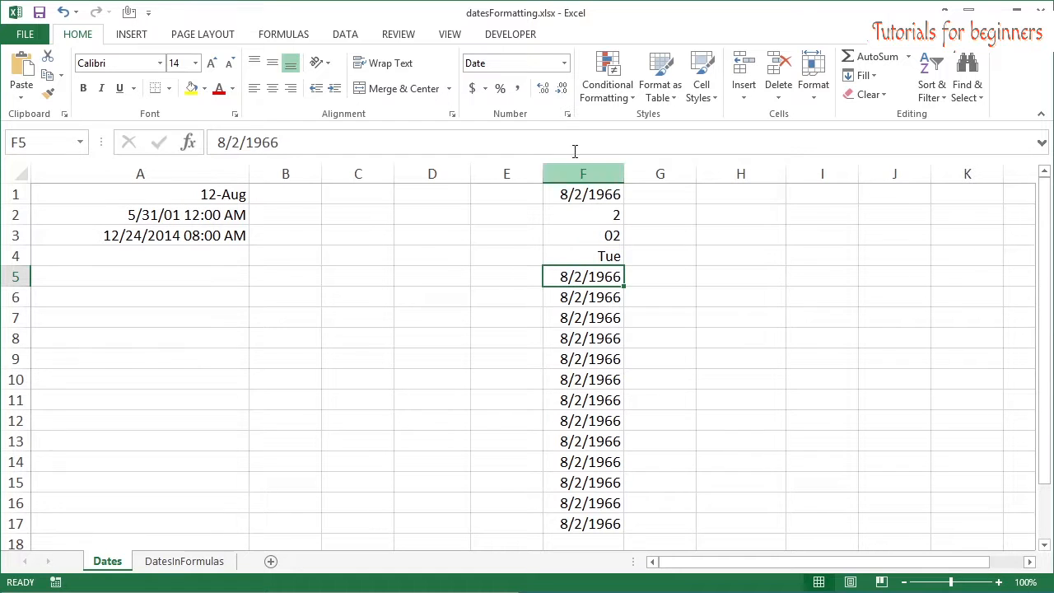
pyautogui.click(567, 114)
pyautogui.click(432, 320)
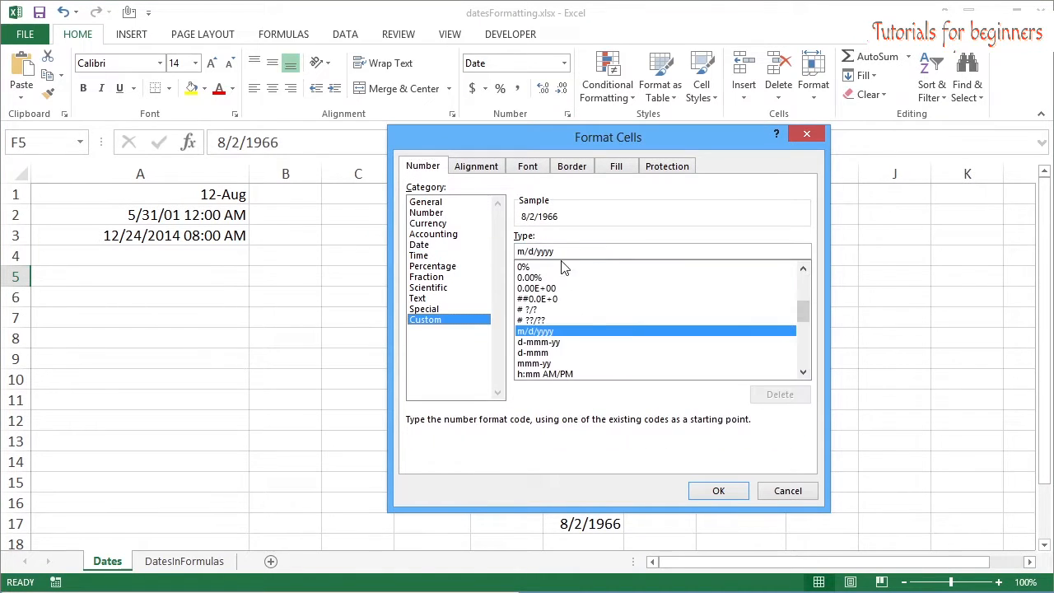
pyautogui.write('dddd')
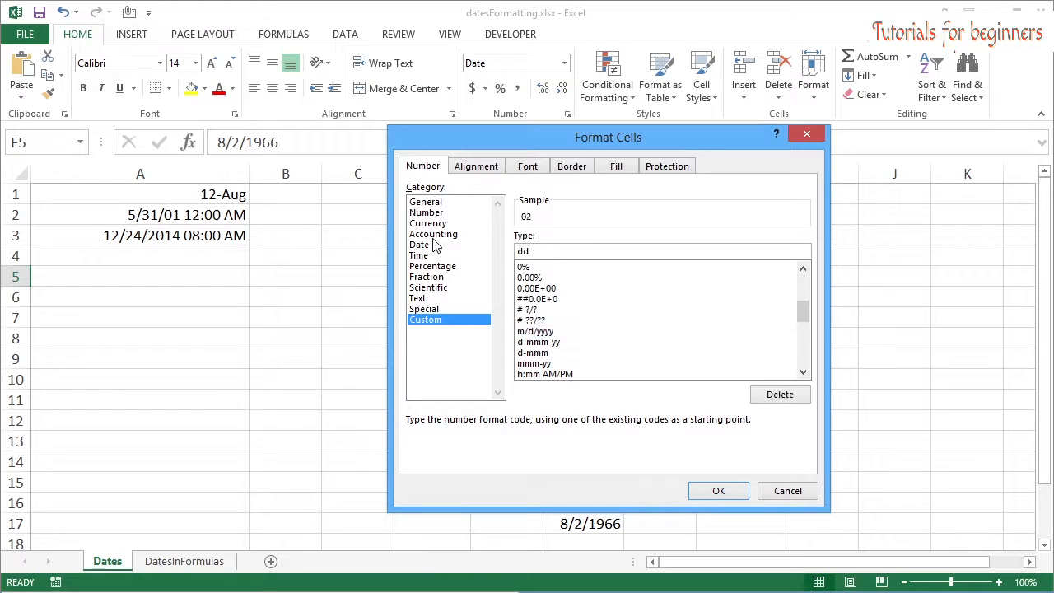
pyautogui.click(717, 490)
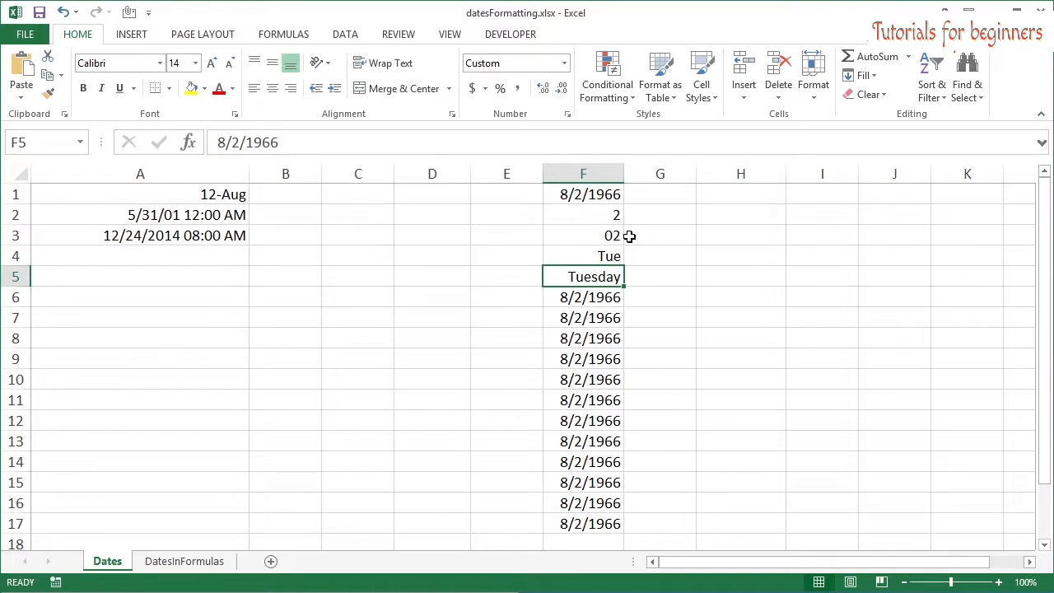
# Step: Apply the custom number format code m to cell F6 to show only the month number
pyautogui.click(610, 296)
pyautogui.click(567, 115)
pyautogui.click(442, 320)
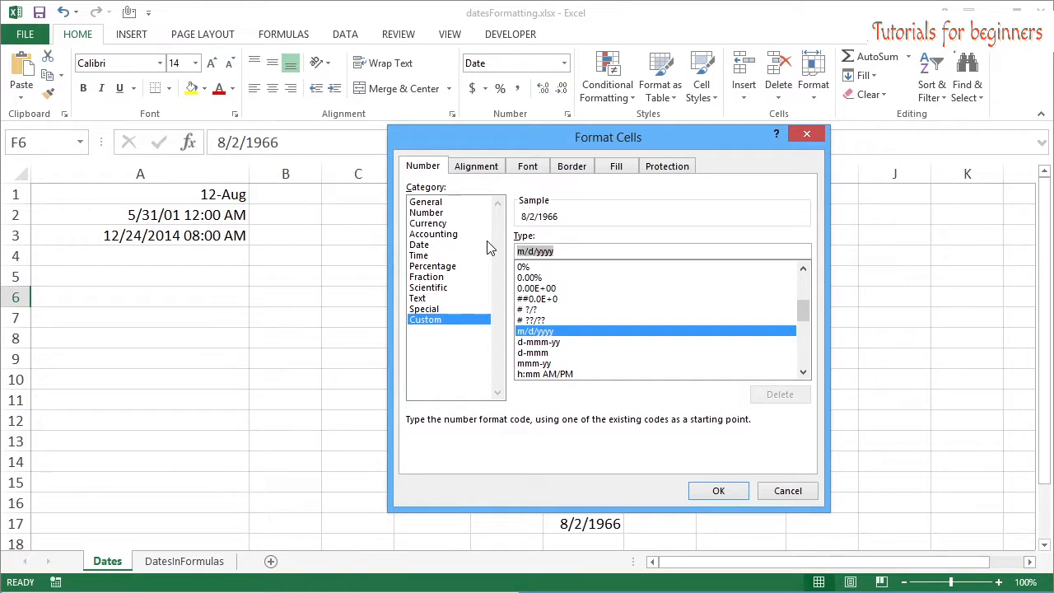
pyautogui.write('m')
pyautogui.click(718, 491)
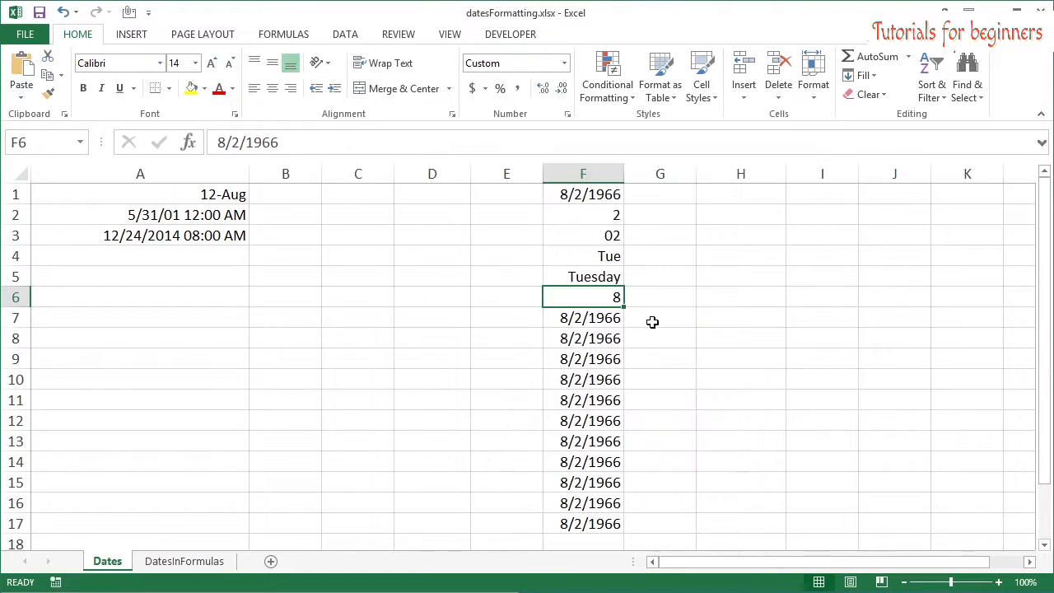
# Step: Apply the custom number format code mm to cell F7 for a two-digit month
pyautogui.click(601, 313)
pyautogui.click(567, 114)
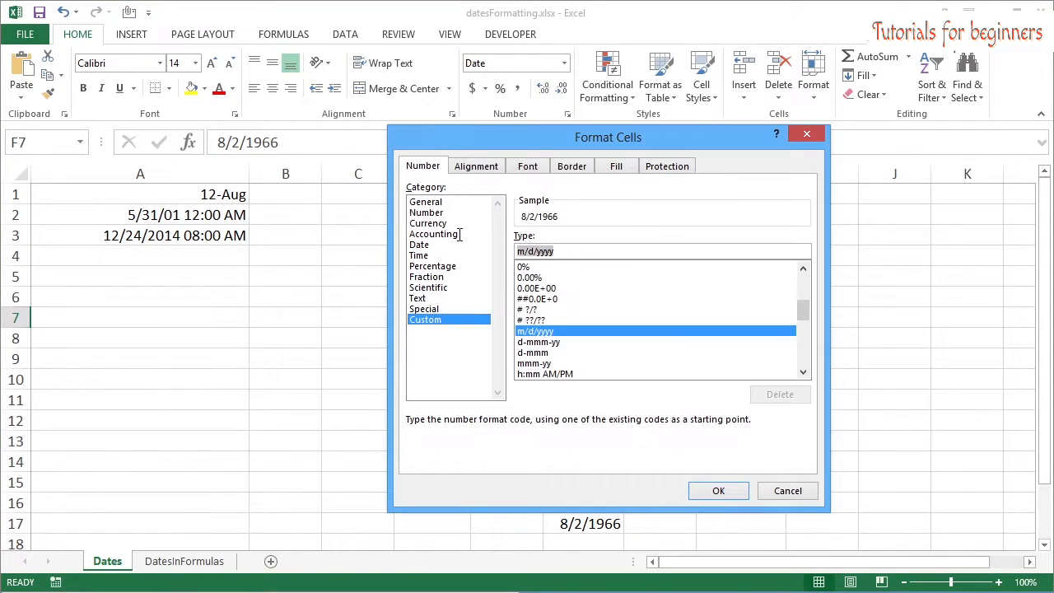
pyautogui.write('mm')
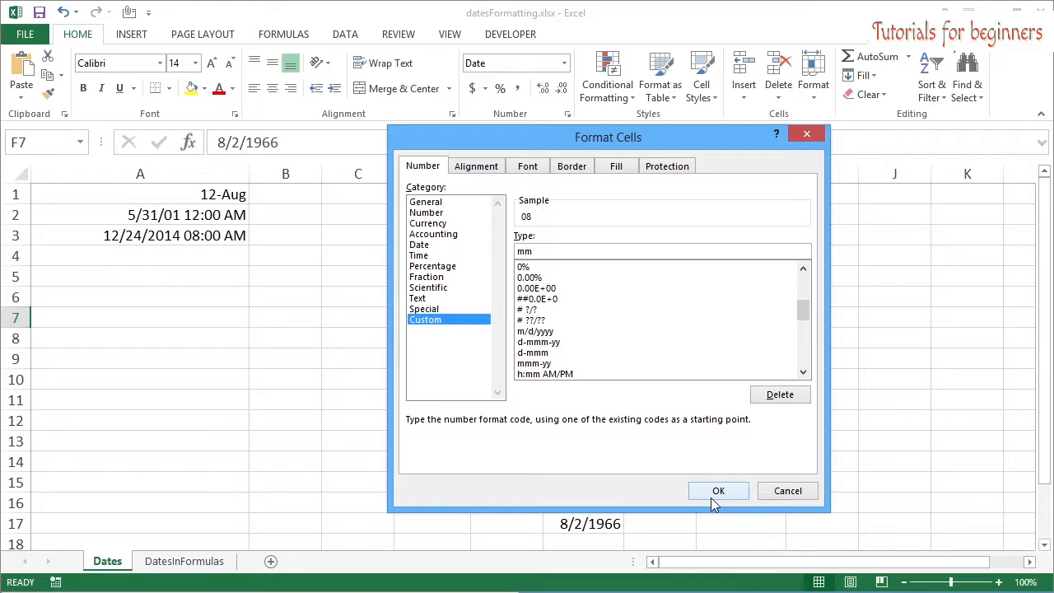
pyautogui.click(718, 490)
# Step: Apply the custom number format code mmm to cell F8 for the abbreviated month name
pyautogui.click(607, 338)
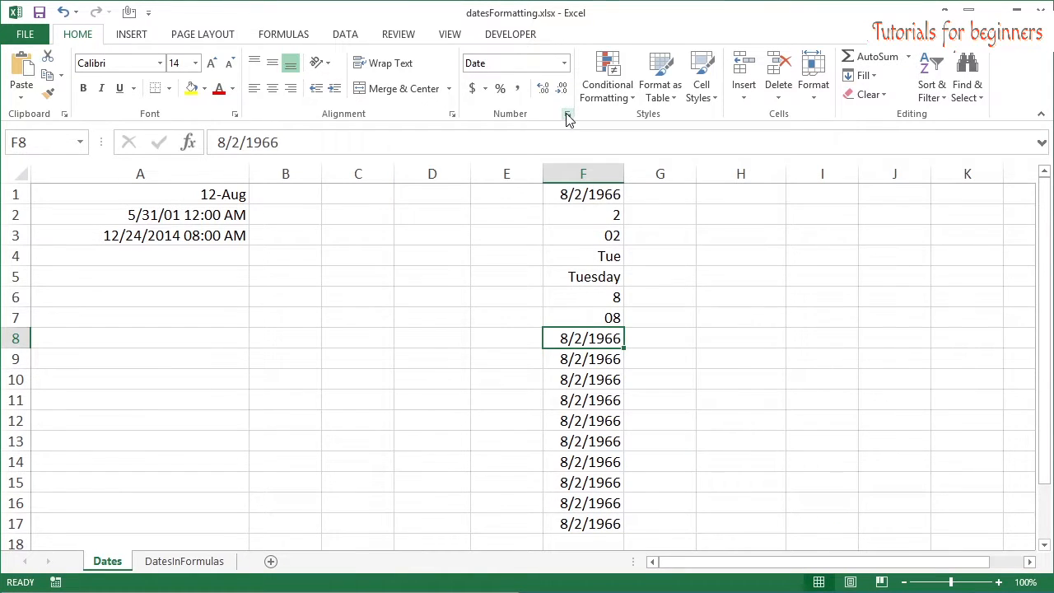
pyautogui.click(568, 113)
pyautogui.click(425, 308)
pyautogui.click(466, 320)
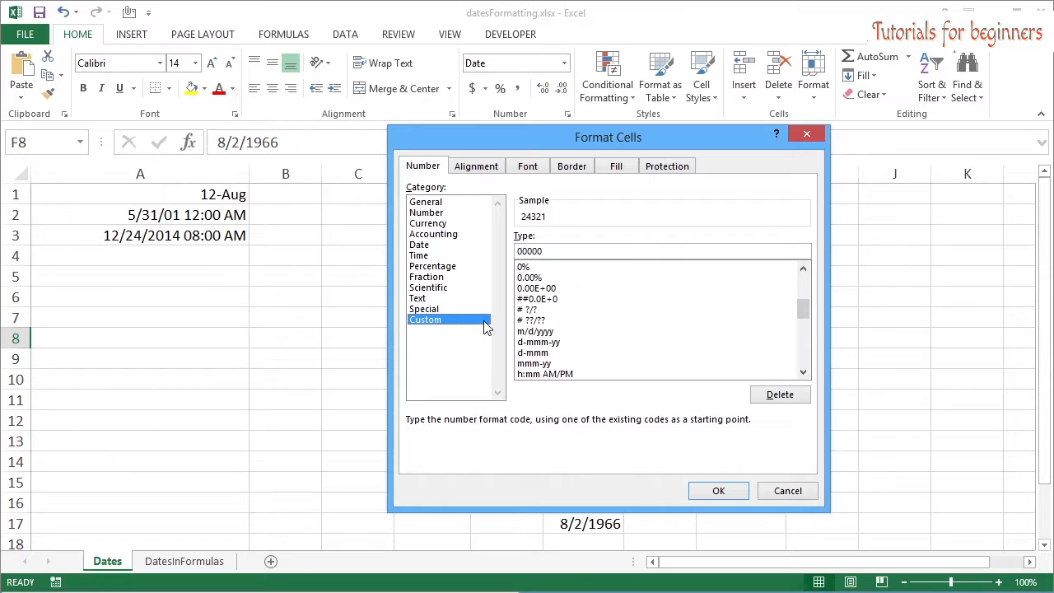
pyautogui.doubleClick(566, 251)
pyautogui.write('mmm')
pyautogui.click(719, 490)
# Step: Apply the custom number format code mmmm to cell F9 for the full month name
pyautogui.click(597, 359)
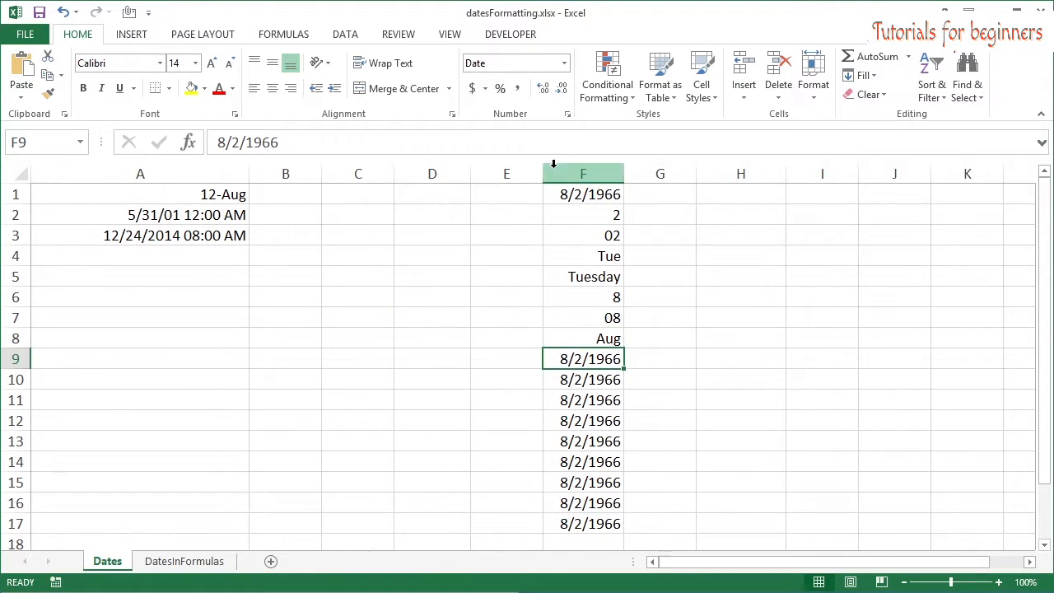
pyautogui.click(568, 113)
pyautogui.click(436, 320)
pyautogui.doubleClick(536, 251)
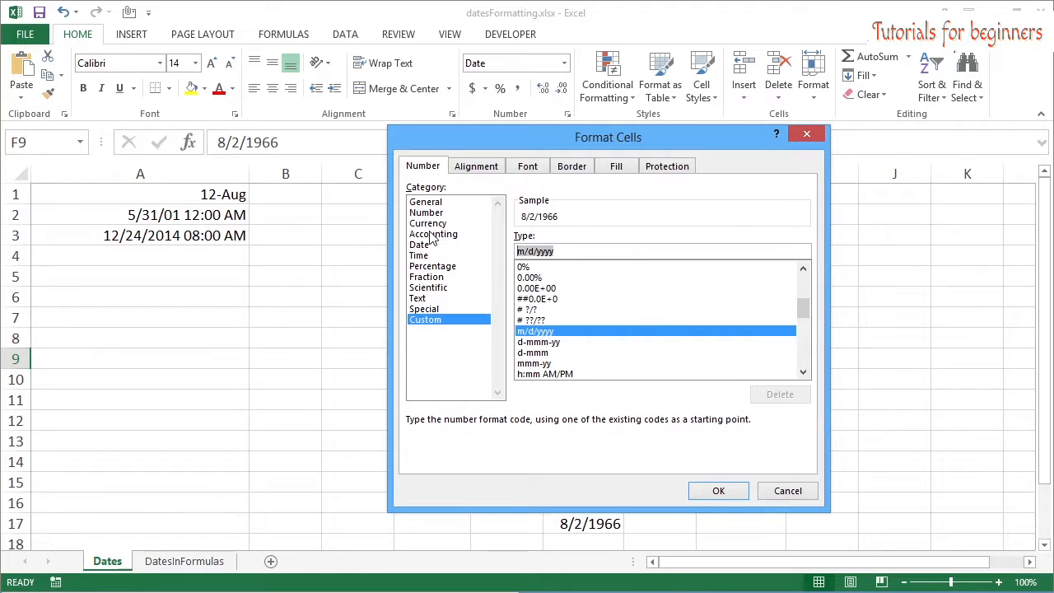
pyautogui.write('mmmm')
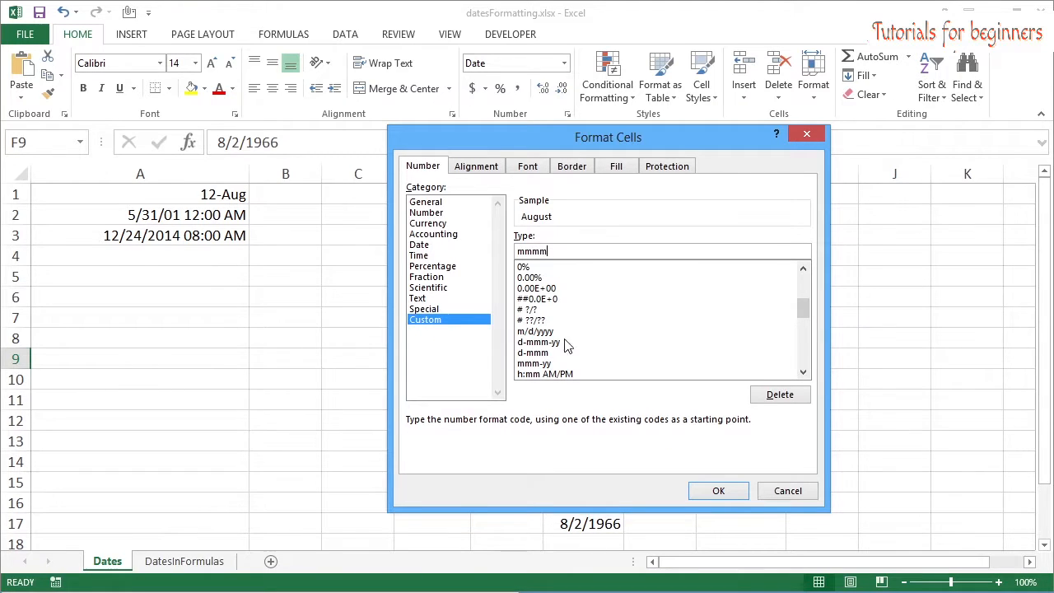
pyautogui.click(721, 496)
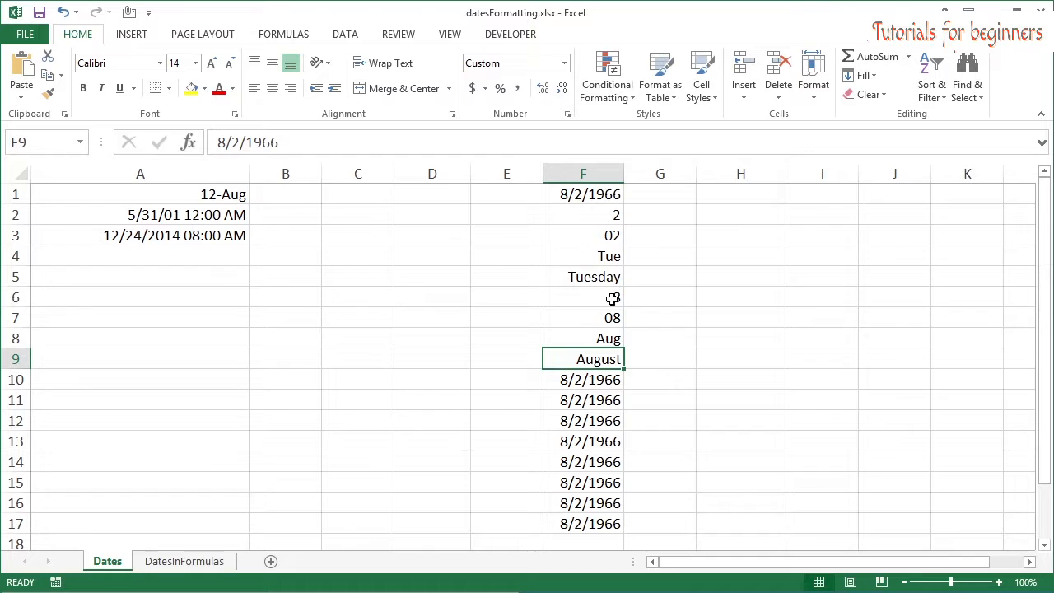
# Step: Clear the formatting of cell F10 to expose the serial number behind its date
pyautogui.click(605, 379)
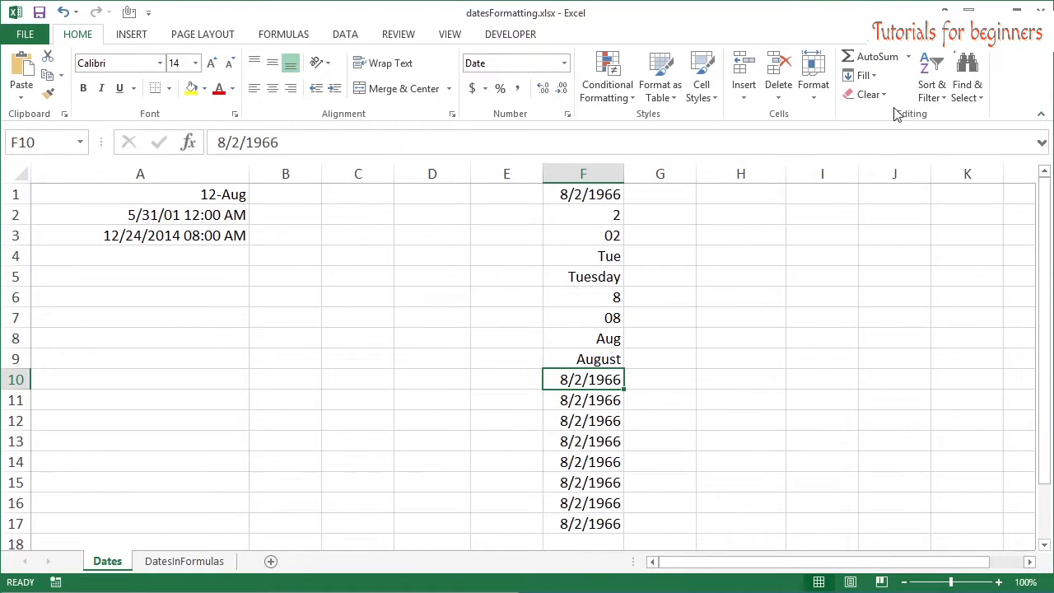
pyautogui.click(869, 95)
pyautogui.click(872, 132)
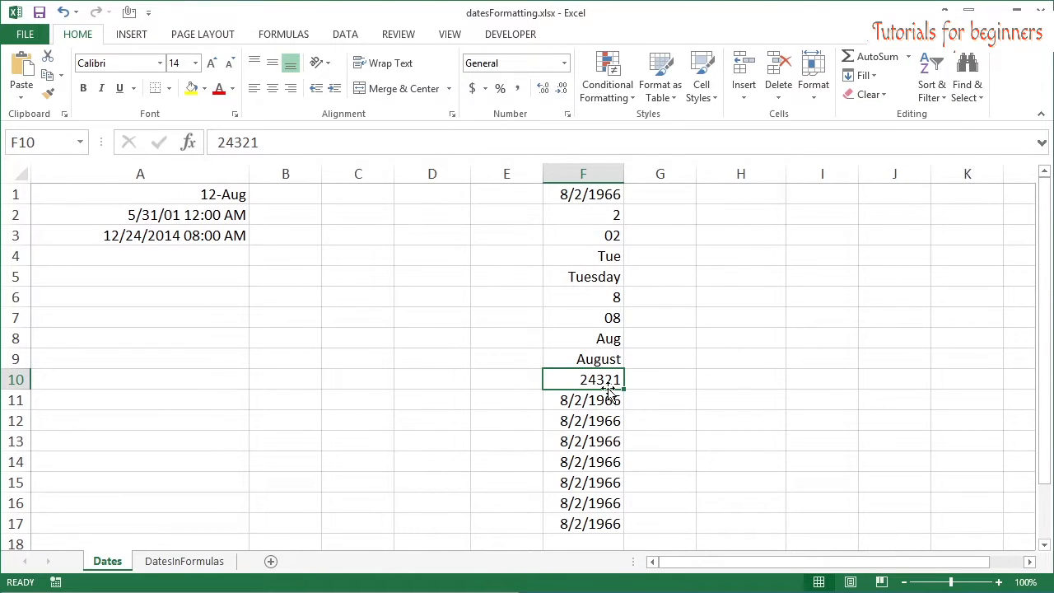
# Step: Check the underlying values of the custom-formatted cells in column F, from F9 up to F2
pyautogui.click(611, 359)
pyautogui.click(607, 339)
pyautogui.click(607, 318)
pyautogui.click(605, 297)
pyautogui.click(602, 276)
pyautogui.click(602, 256)
pyautogui.click(602, 213)
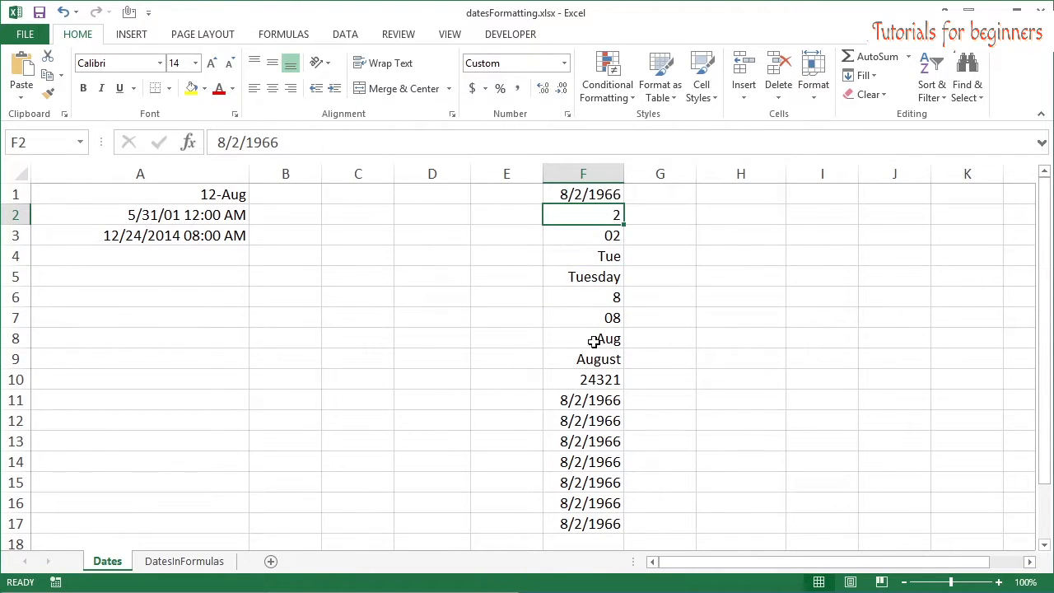
# Step: Apply the custom number format mmmm dd yyyy (dddd) to cell F11 and fit column F's width to its contents
pyautogui.click(594, 400)
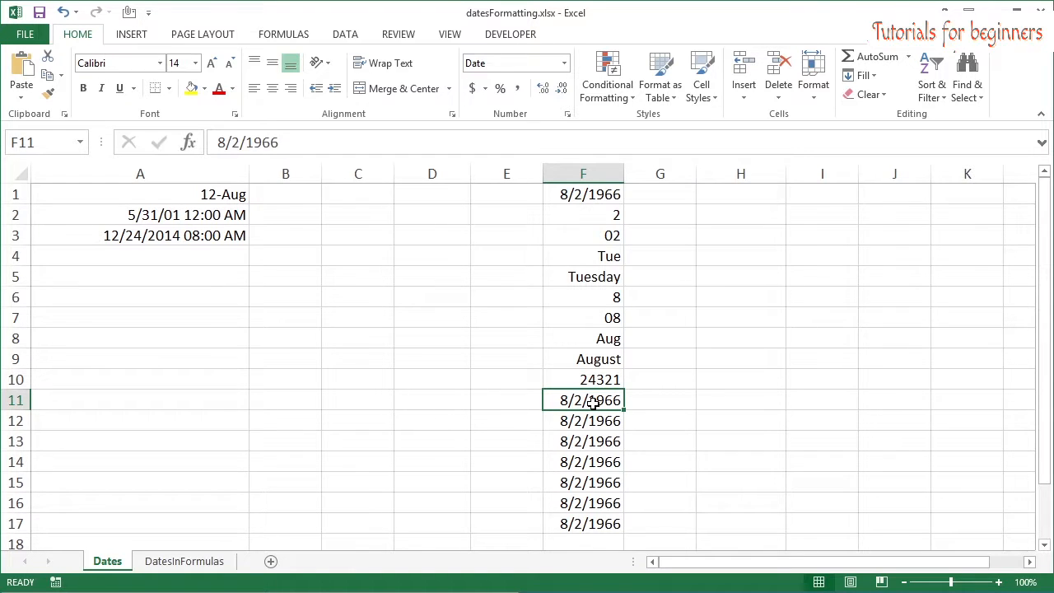
pyautogui.click(568, 113)
pyautogui.click(425, 320)
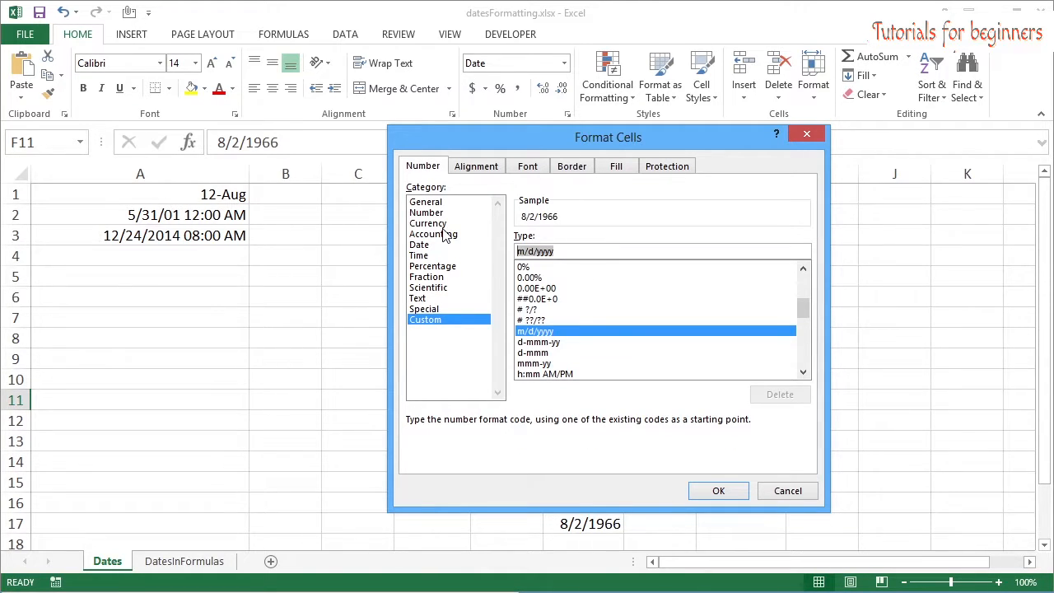
pyautogui.write('mmmm')
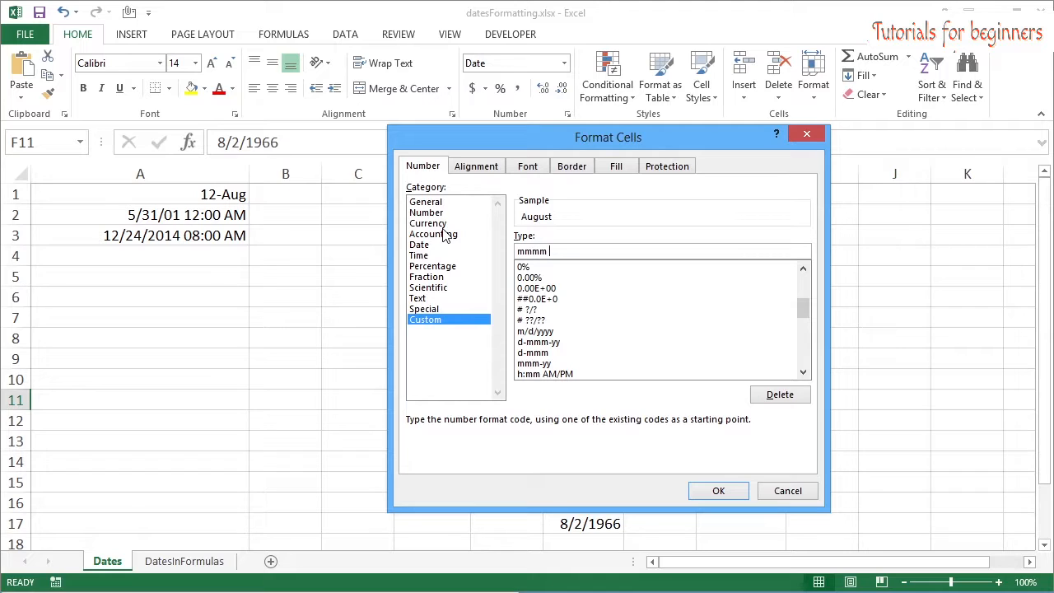
pyautogui.write(' dd yyyy (dddd)')
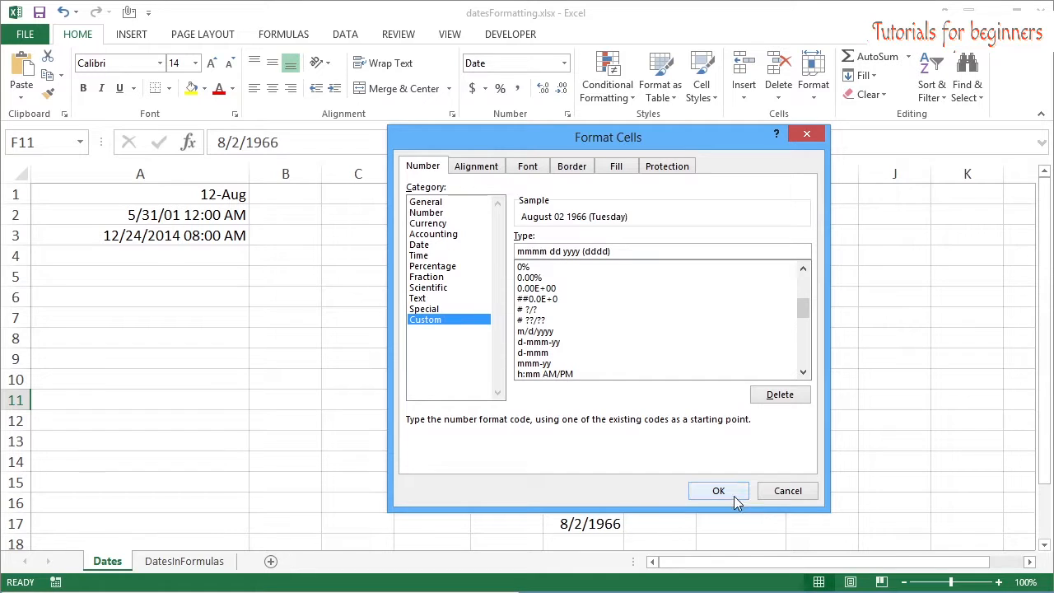
pyautogui.click(718, 491)
pyautogui.doubleClick(624, 168)
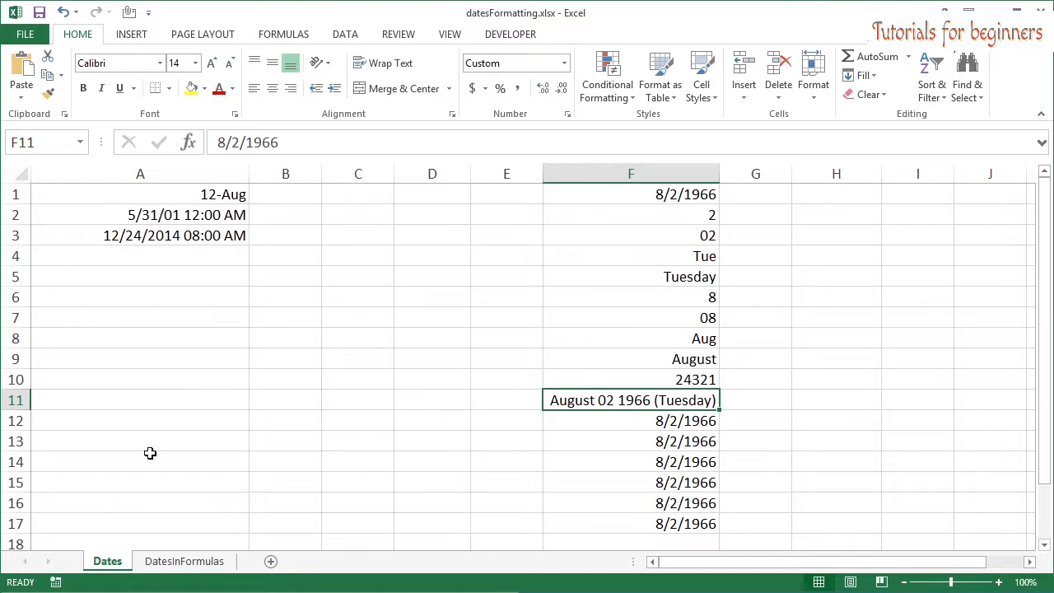
# Step: Switch to the DatesInFormulas worksheet
pyautogui.click(185, 561)
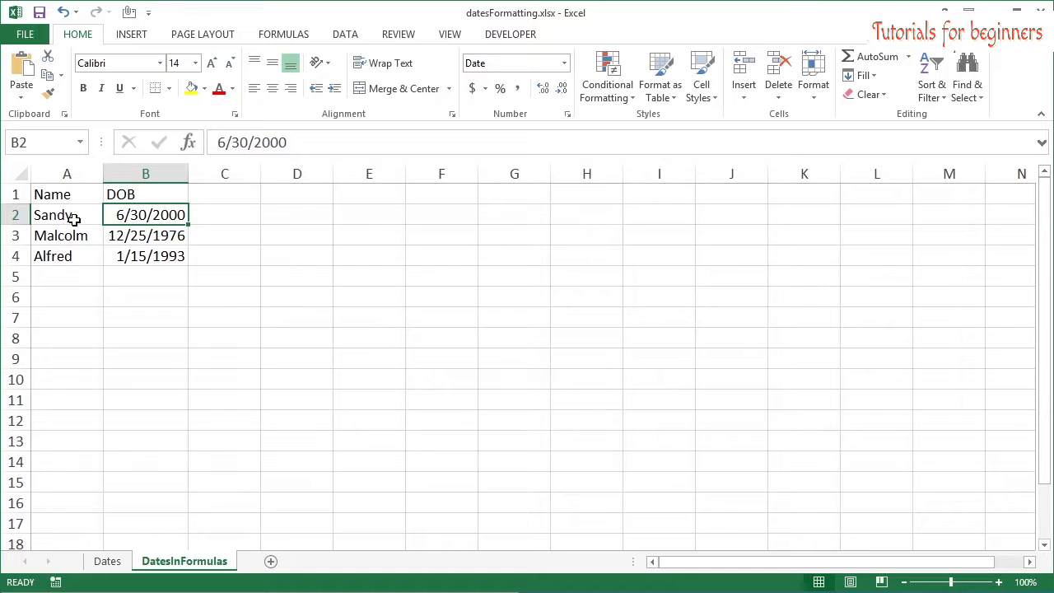
# Step: Enter the formula =A2&" was born on "&B2 in cell C2 and widen column C to hold the sentence
pyautogui.click(231, 216)
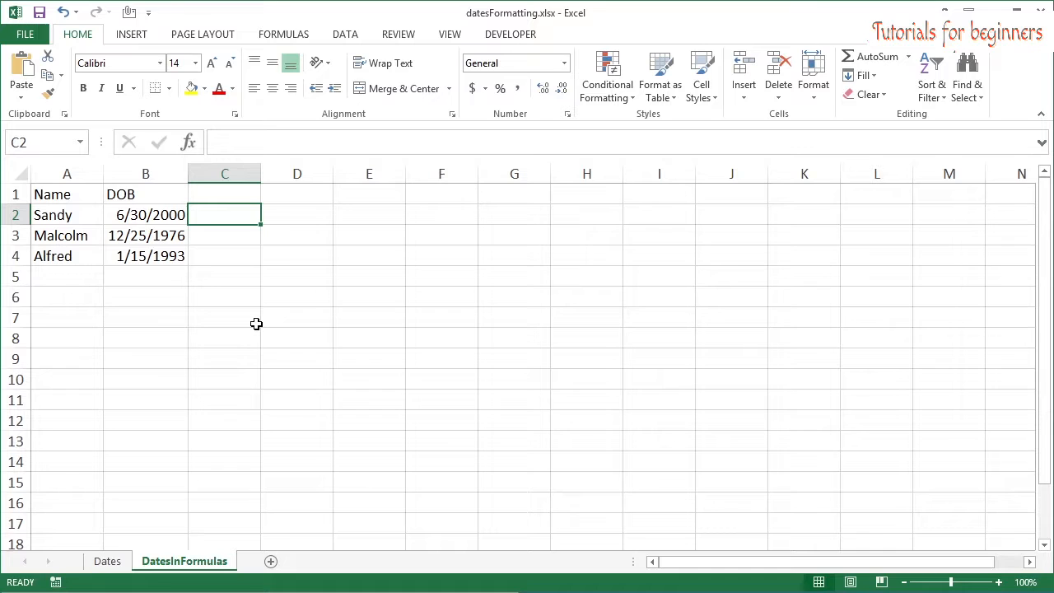
pyautogui.write('=')
pyautogui.press('Left')
pyautogui.press('Left')
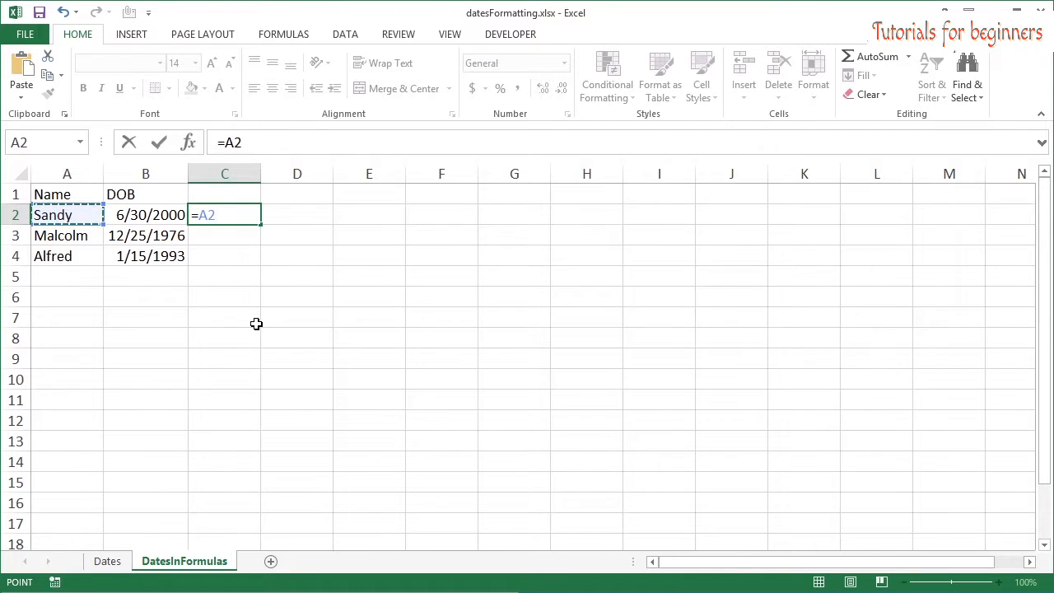
pyautogui.write('&')
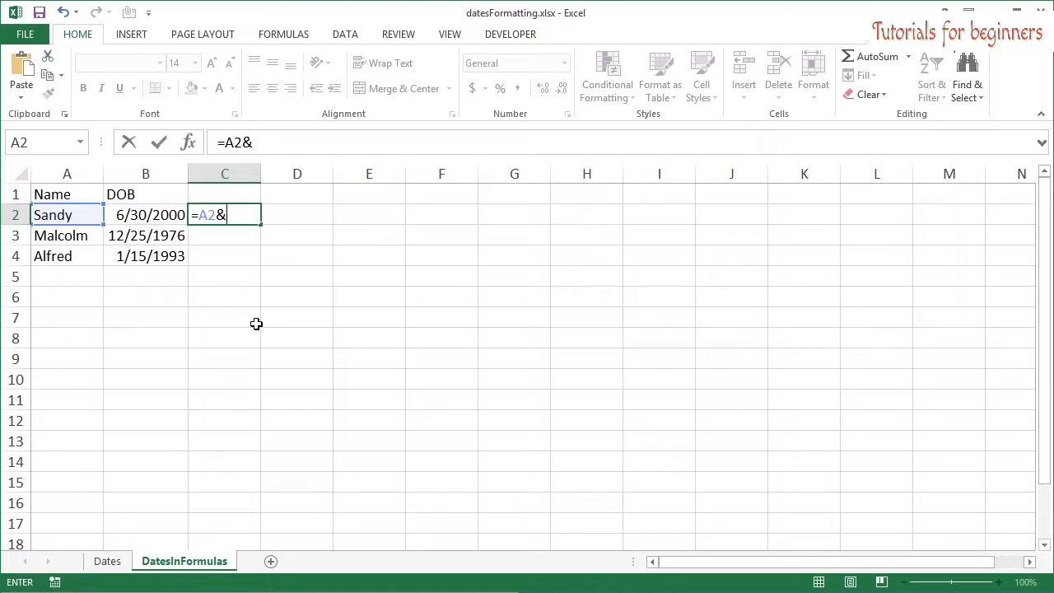
pyautogui.write('" was born')
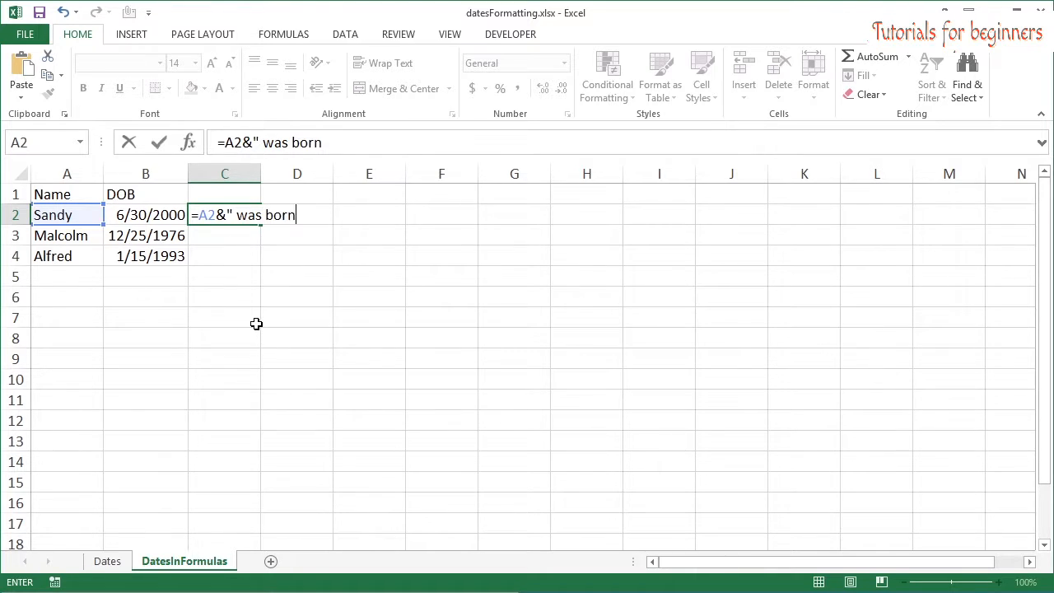
pyautogui.write(' on "&')
pyautogui.click(148, 210)
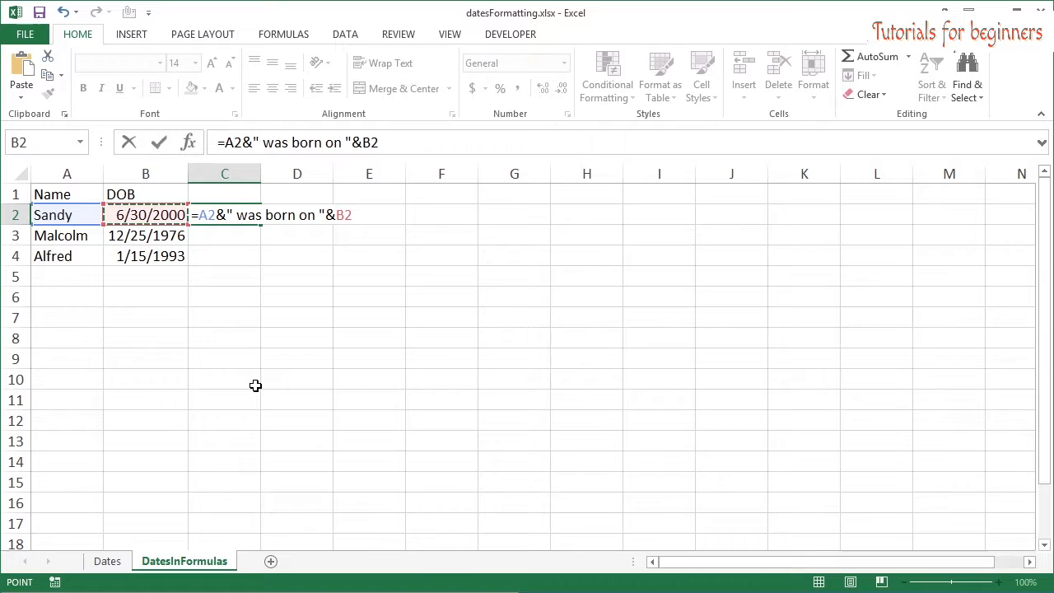
pyautogui.press('Return')
pyautogui.press('Up')
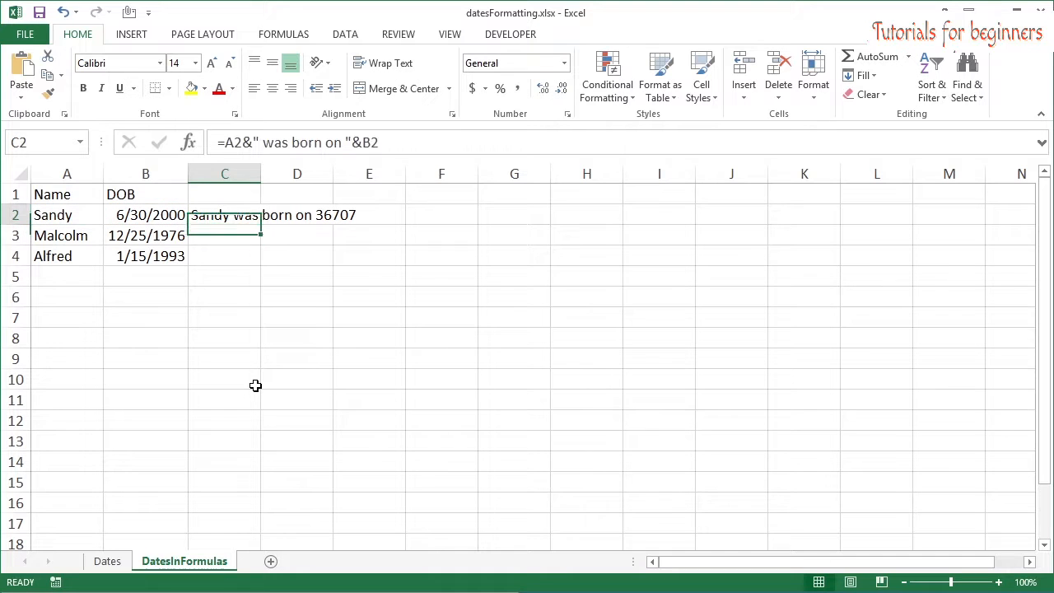
pyautogui.moveTo(261, 173); pyautogui.dragTo(495, 176)
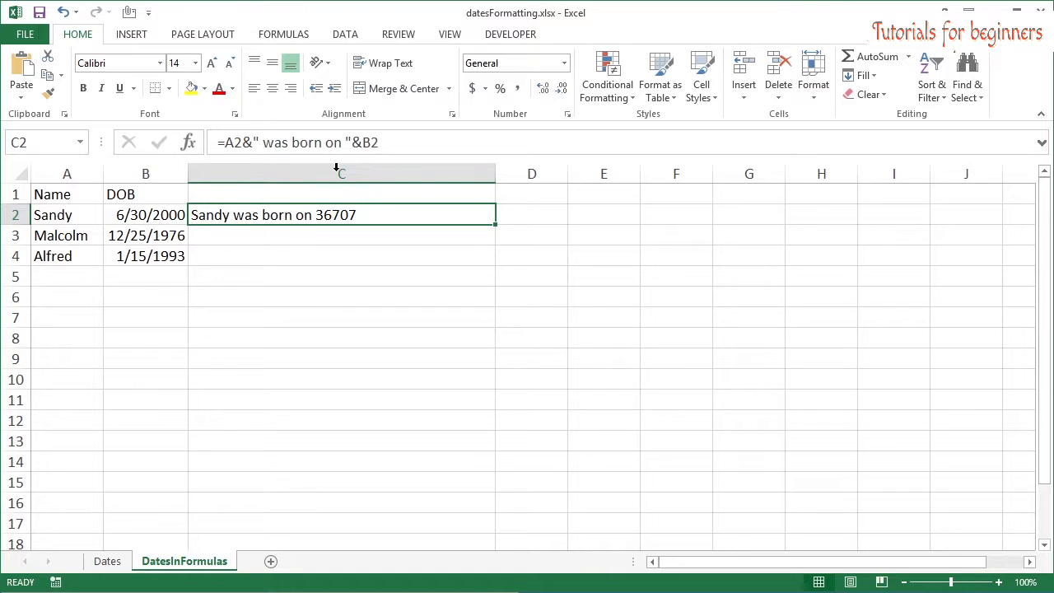
# Step: Wrap the B2 reference in C2's formula in a TEXT function with an empty pair of quotes as its format argument
pyautogui.click(363, 143)
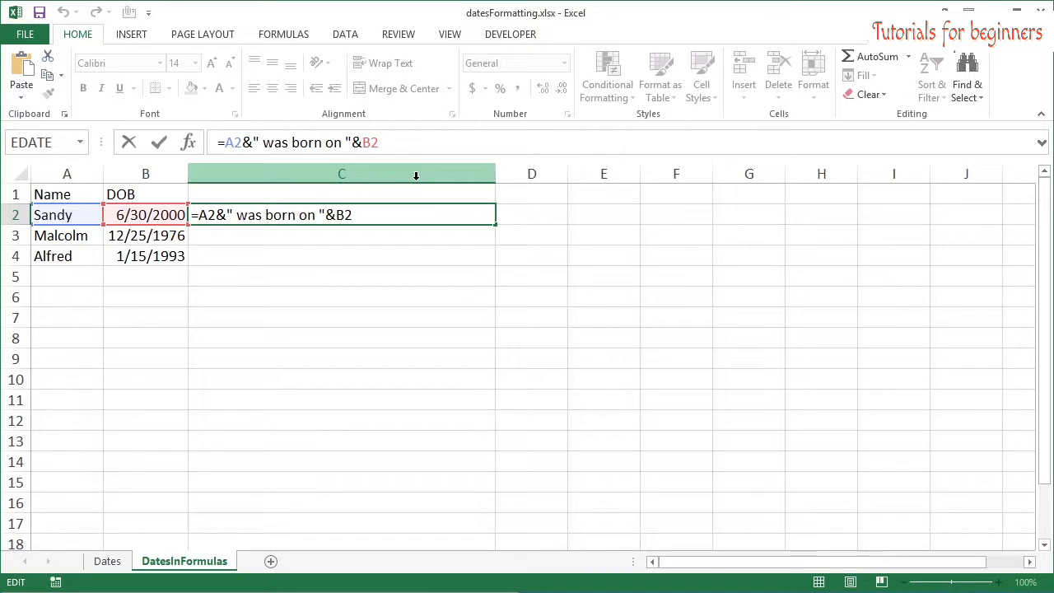
pyautogui.write('TEXT')
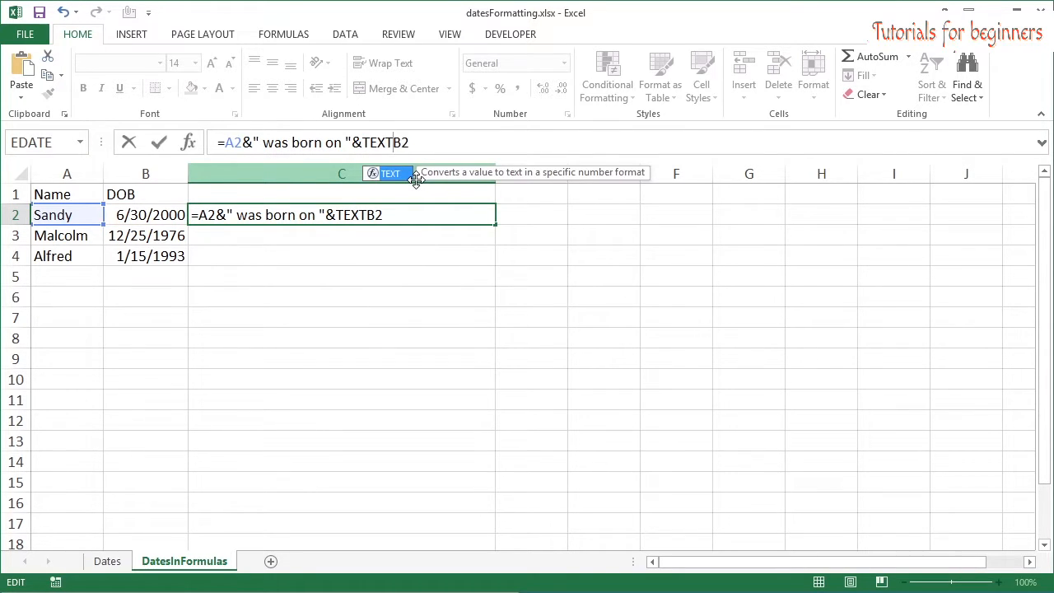
pyautogui.write('(')
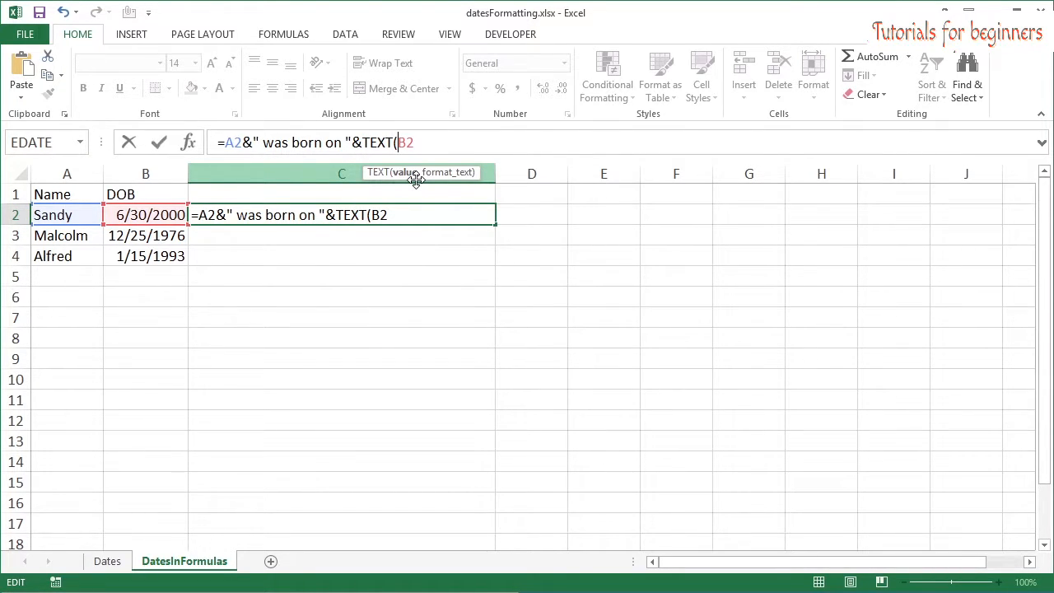
pyautogui.click(424, 143)
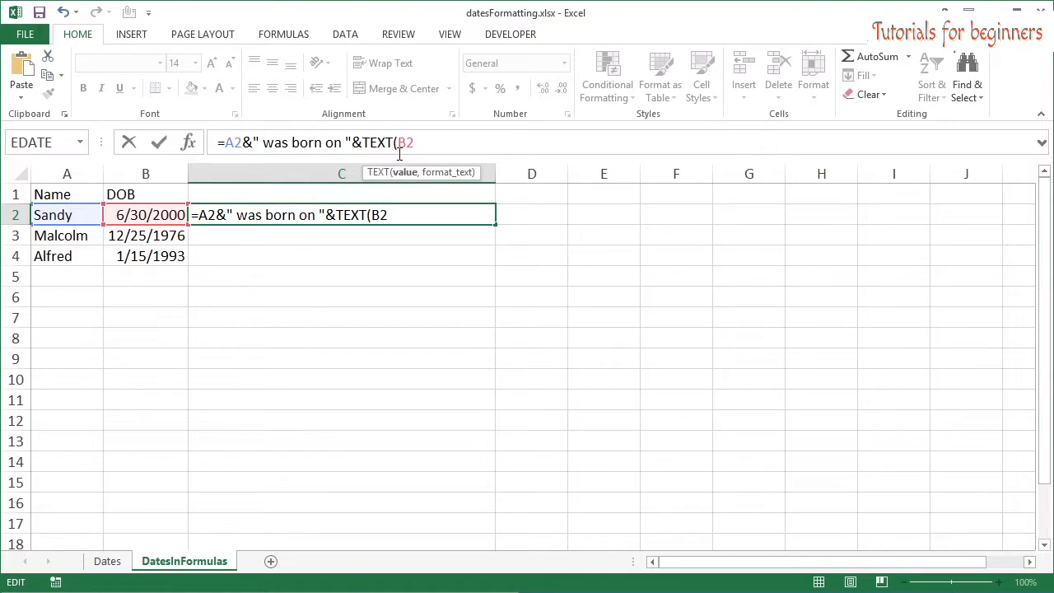
pyautogui.write(',"')
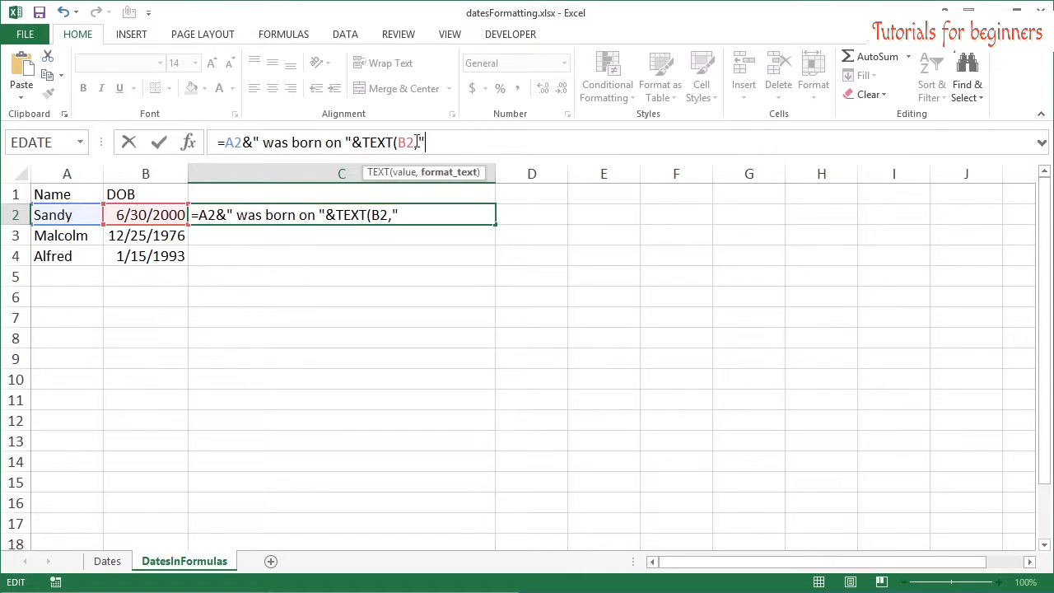
pyautogui.write('")')
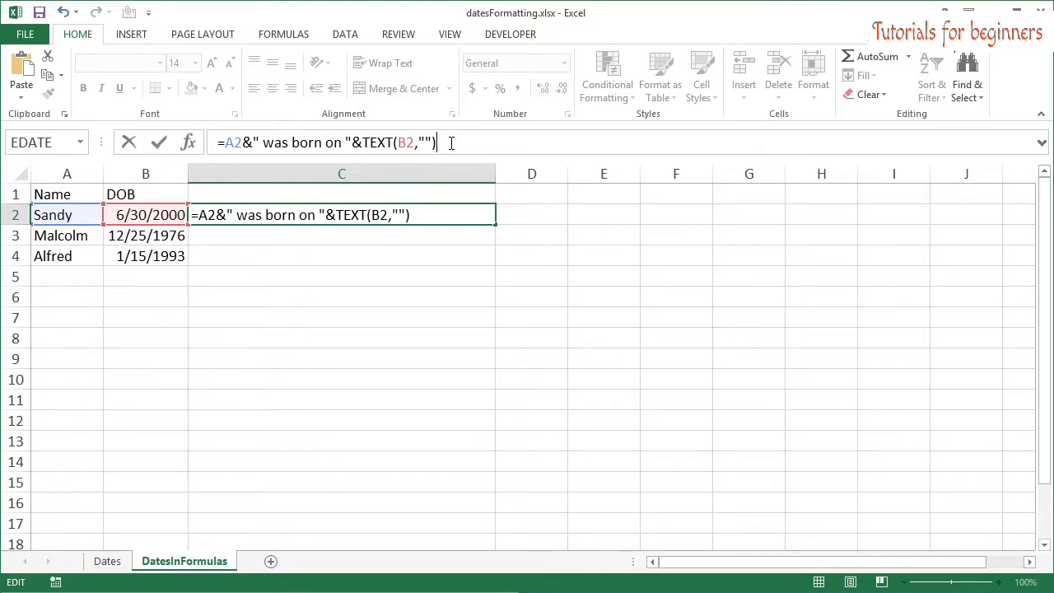
# Step: Set the format argument of C2's TEXT function to "dddd dd mmmm yyyy" and commit the formula
pyautogui.click(425, 141)
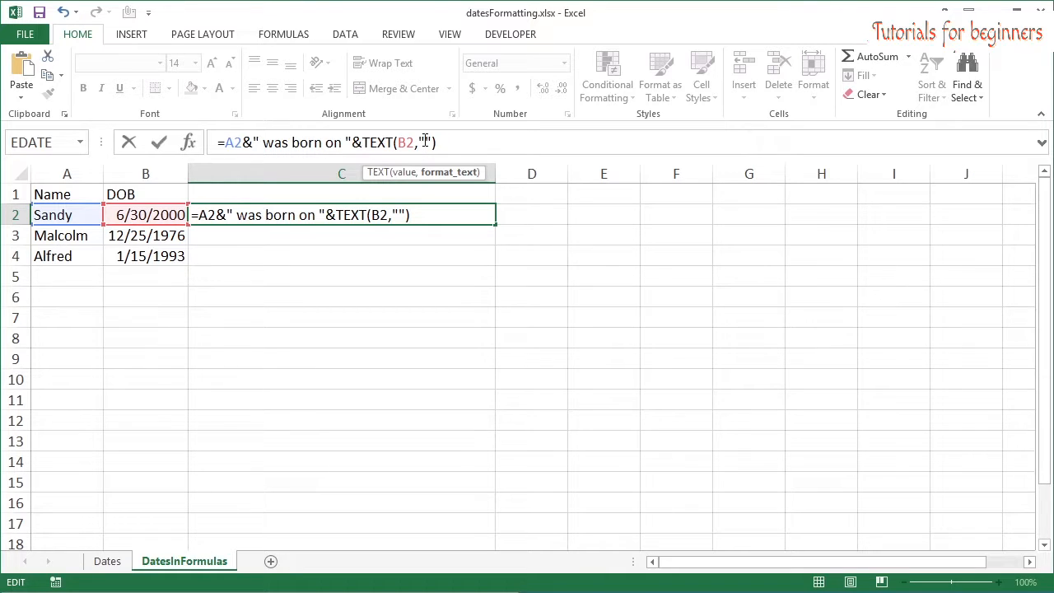
pyautogui.write('dddd')
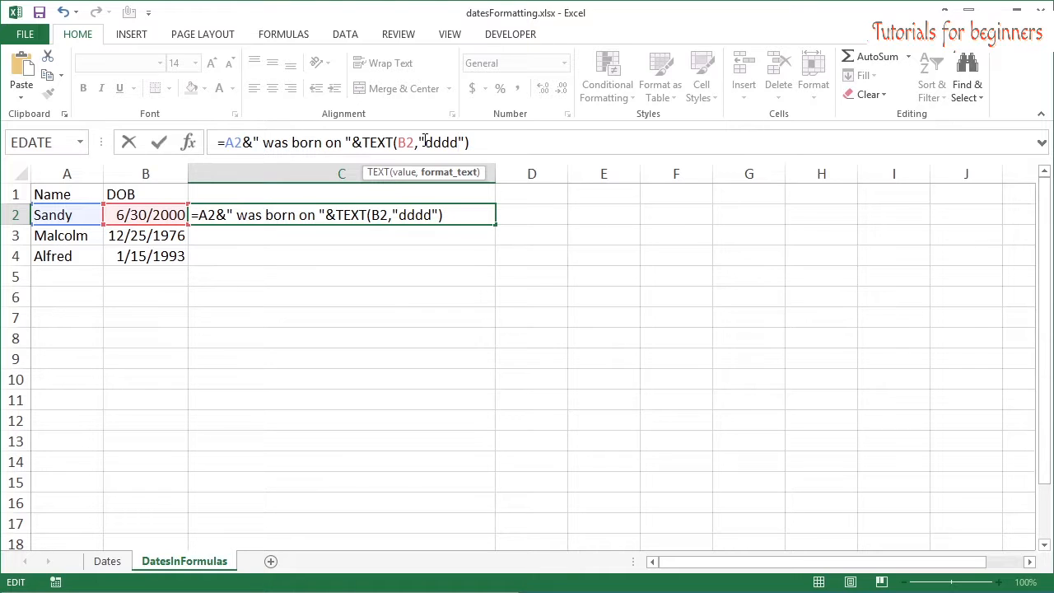
pyautogui.write(' dd mmmm')
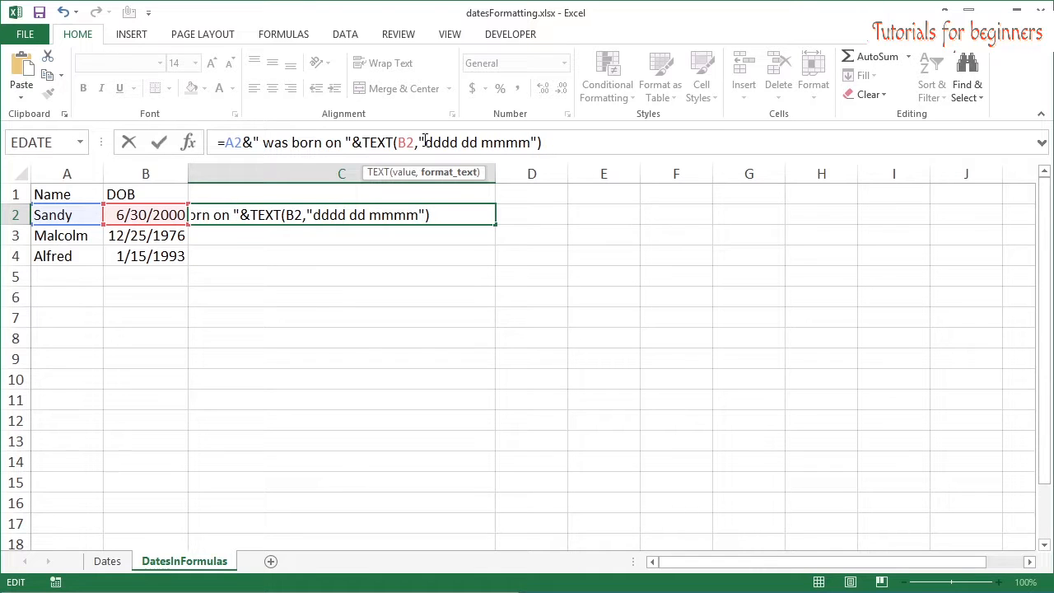
pyautogui.write(' yyyy')
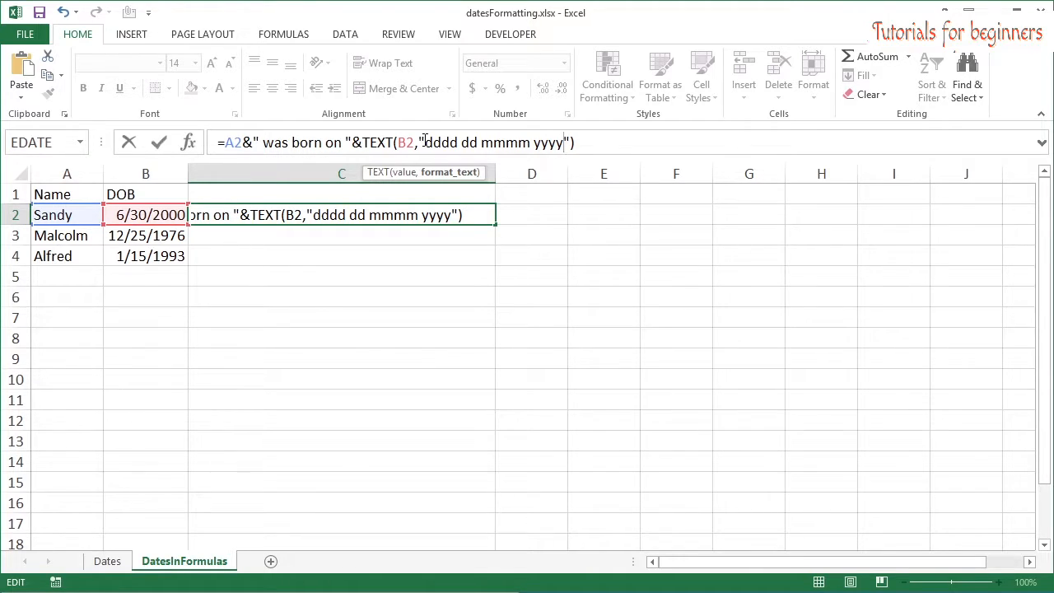
pyautogui.press('Return')
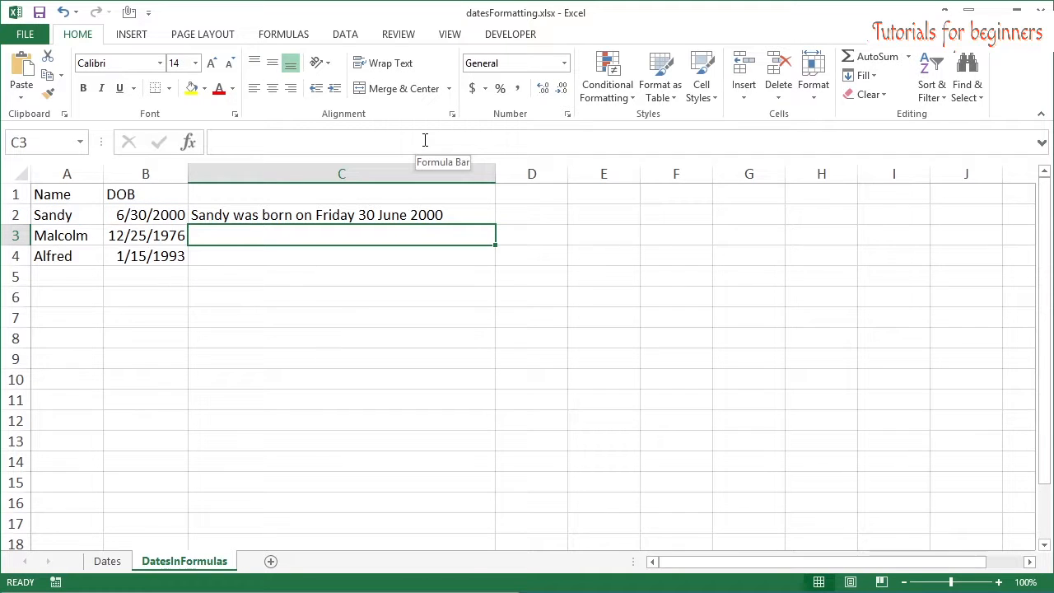
# Step: Fill the formula from C2 down to C4 and fit column C's width to the text in C3
pyautogui.press('Up')
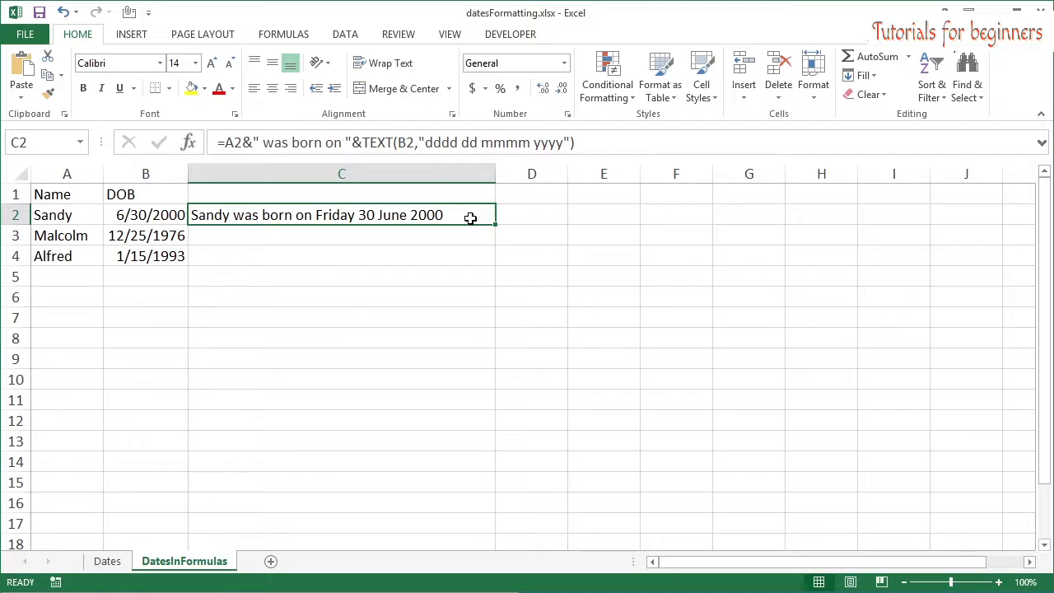
pyautogui.moveTo(495, 224); pyautogui.dragTo(497, 262)
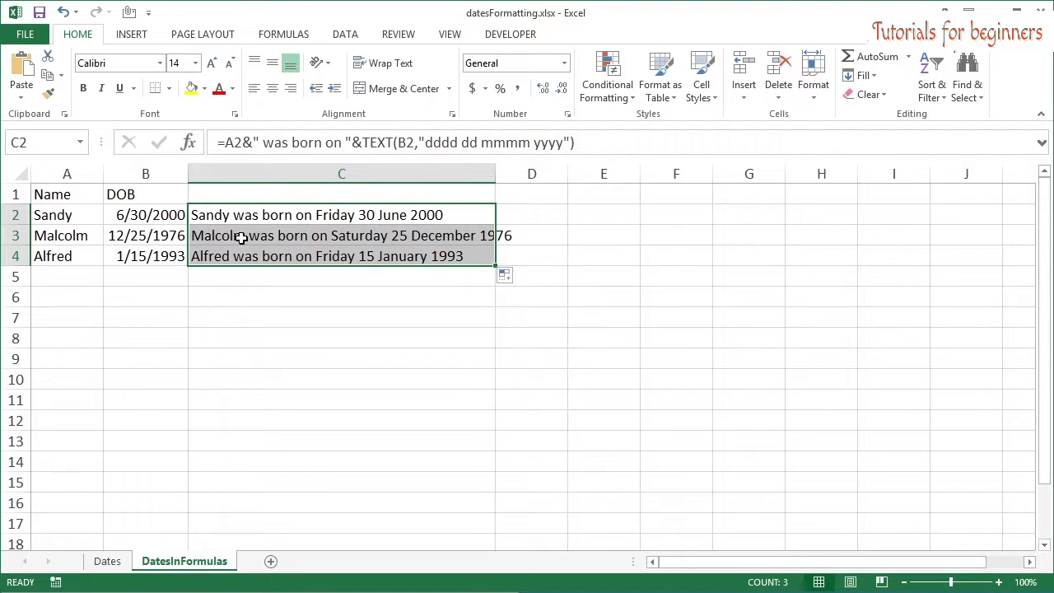
pyautogui.click(241, 237)
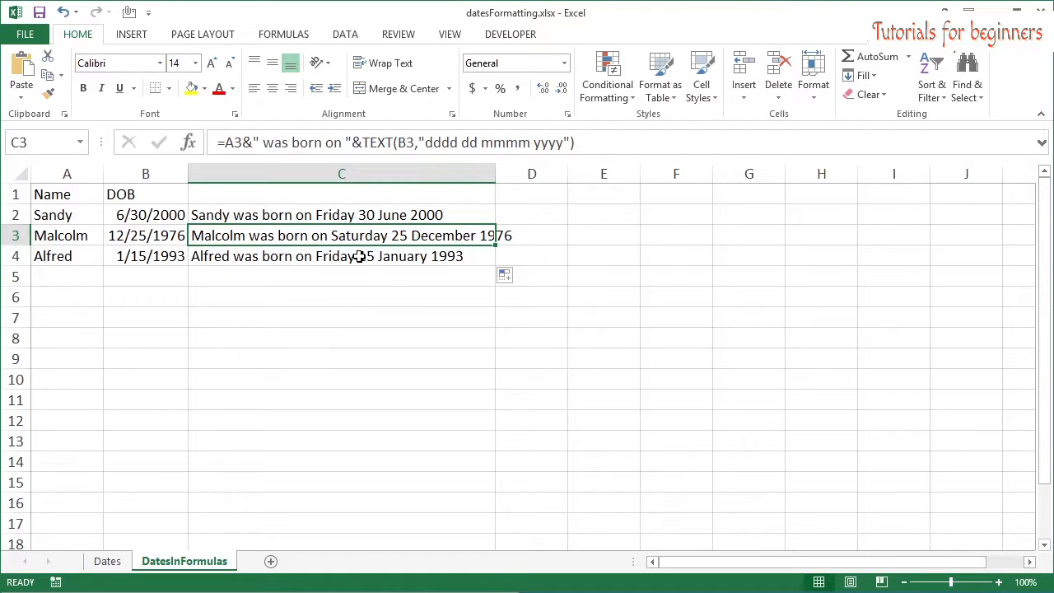
pyautogui.hotkey('alt', 'h')
pyautogui.press('o')
pyautogui.press('i')
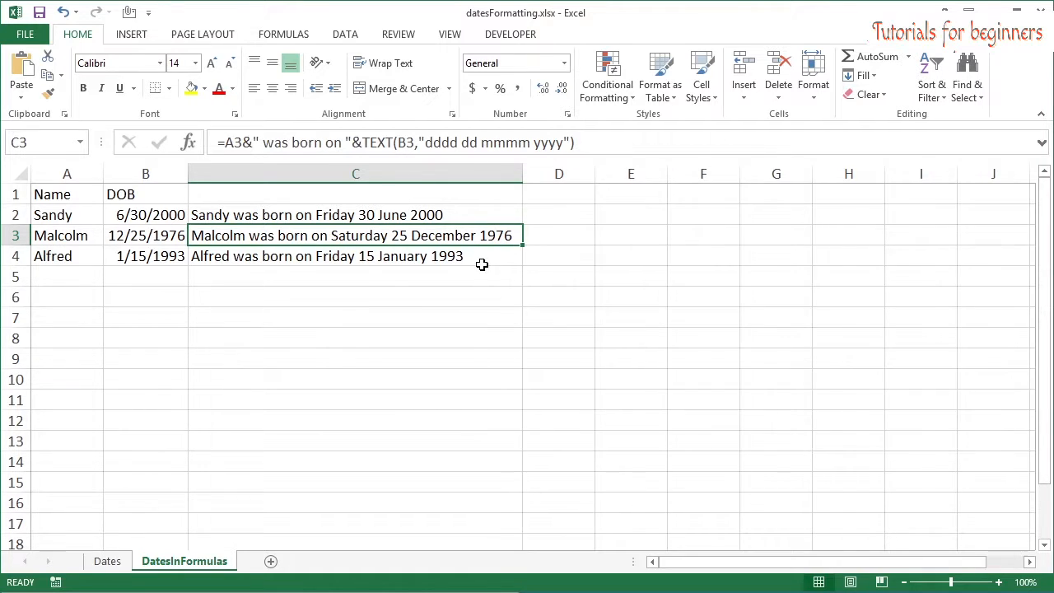
# Step: Open the formula in cell C4 to examine its TEXT function and date format code
pyautogui.click(481, 265)
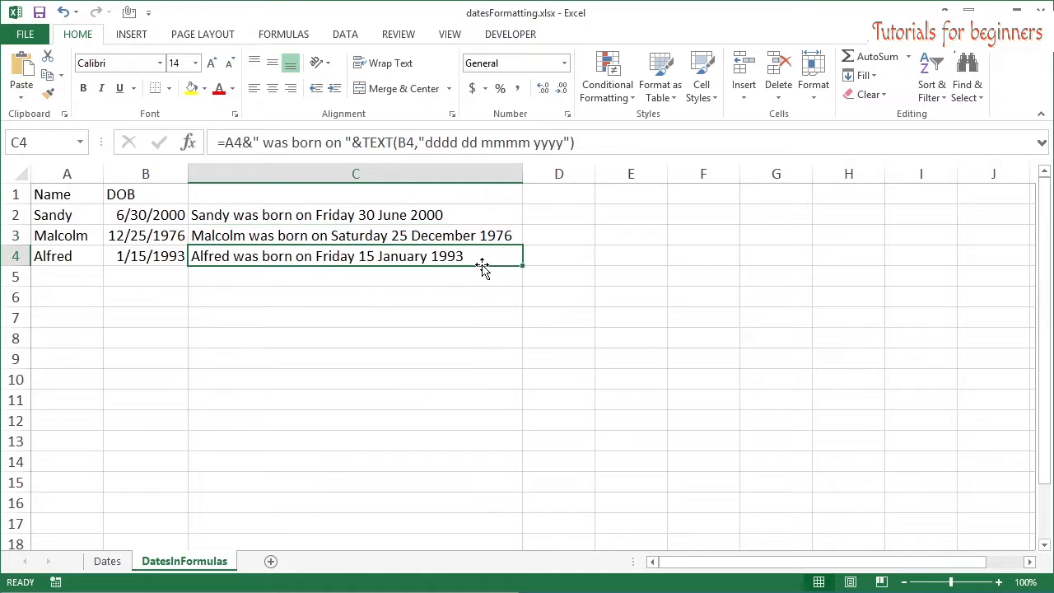
pyautogui.click(369, 142)
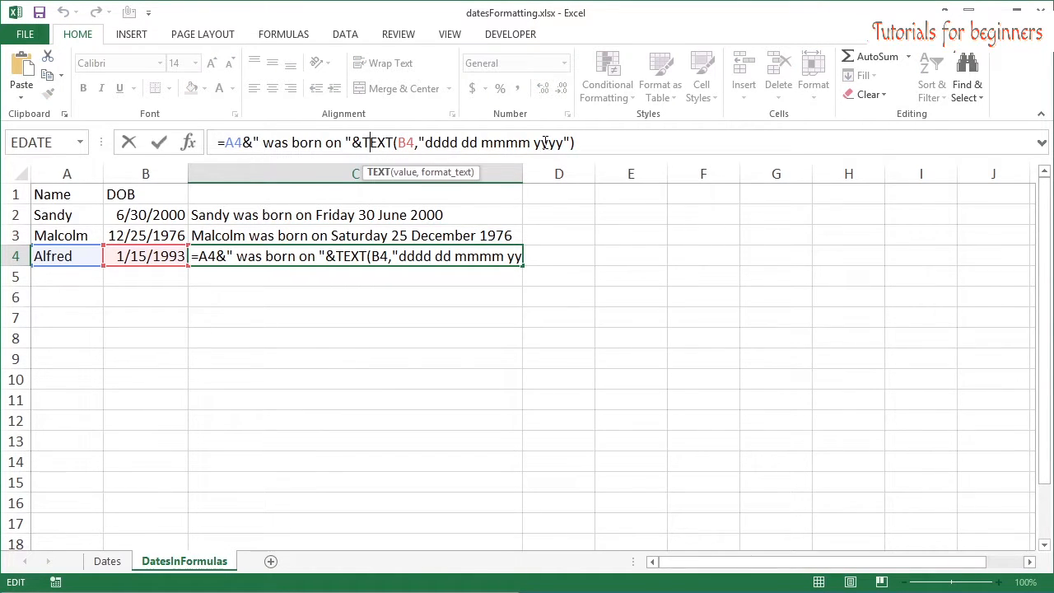